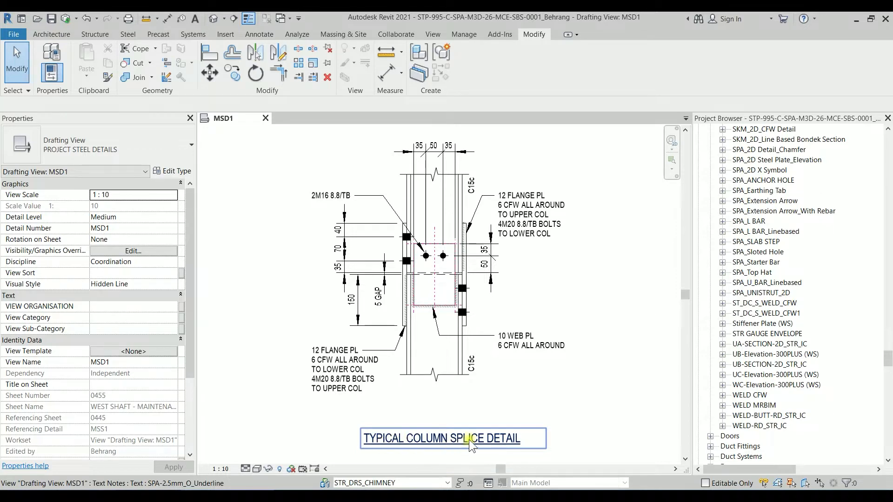
Step: Examine the bolt and weld detail items around the web plate of the typical column splice detail
scroll(451, 304, "up", 3)
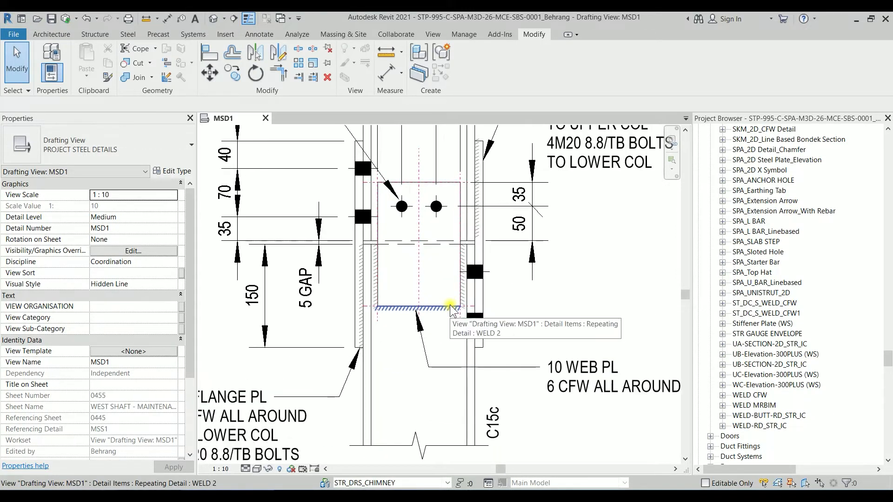
middle_click_drag(557, 298, 549, 317)
middle_click_drag(590, 267, 572, 305)
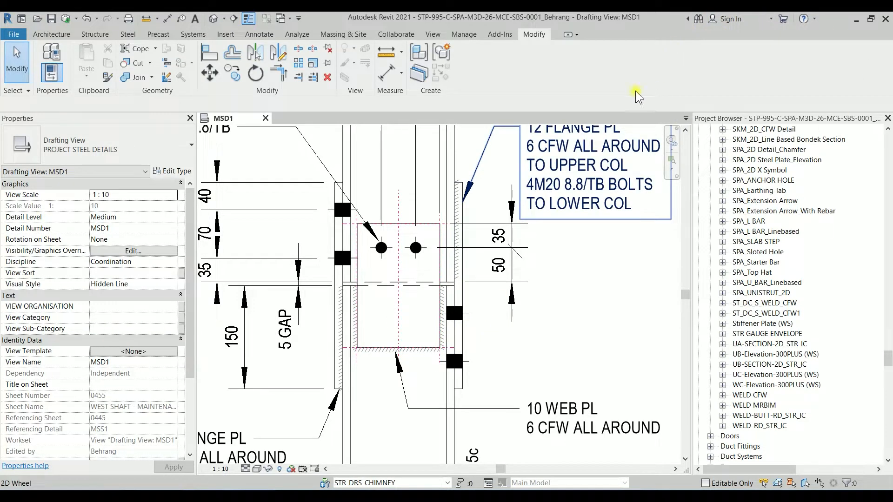
left_click(417, 251)
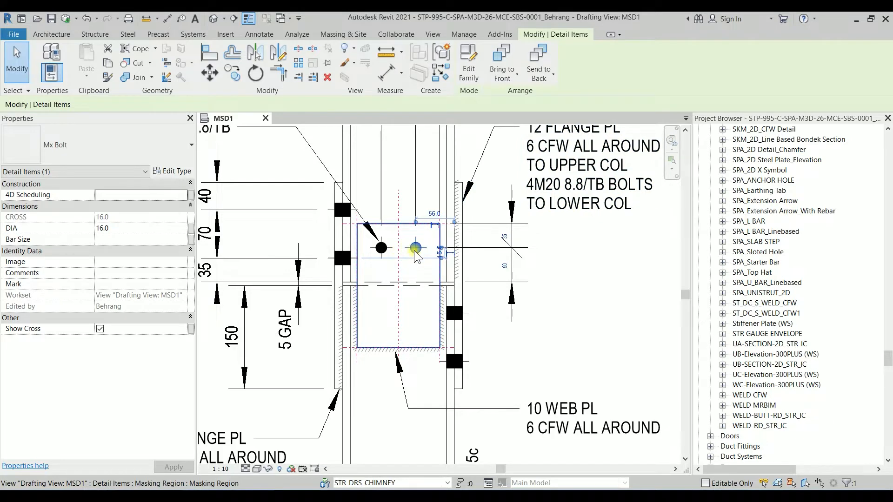
scroll(412, 249, "up", 2)
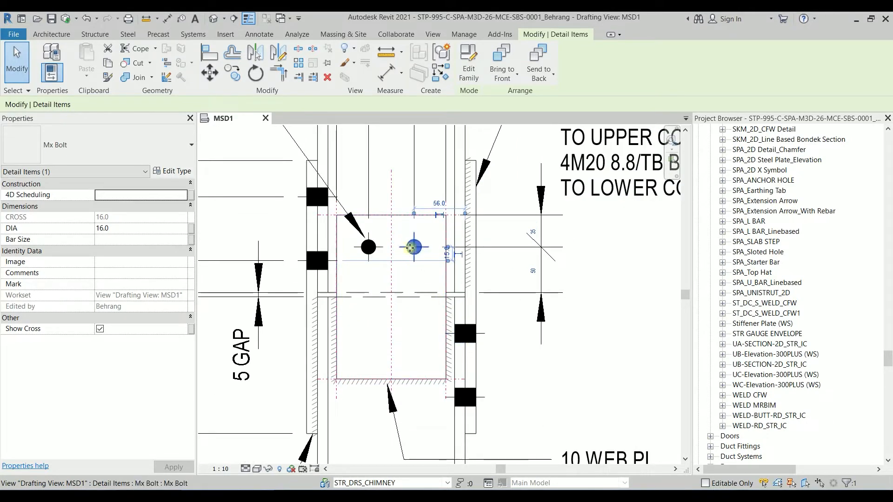
left_click(465, 333)
left_click(512, 342)
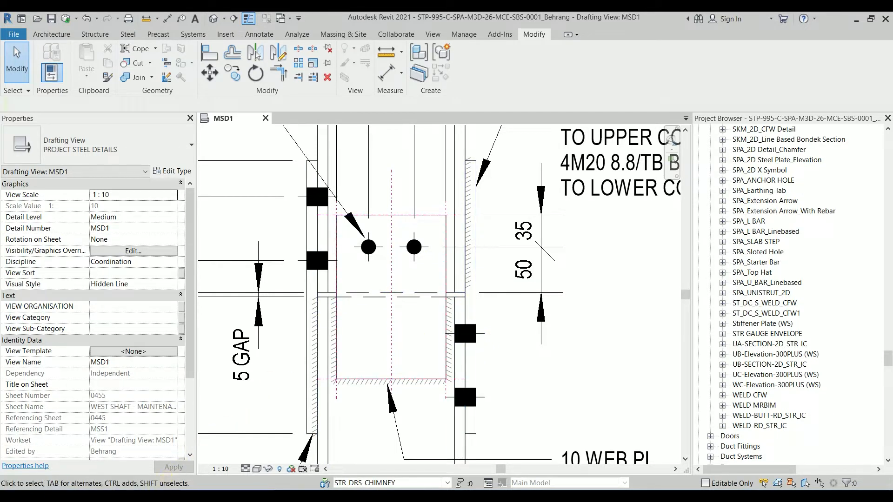
mouse_move(134, 497)
left_click(130, 454)
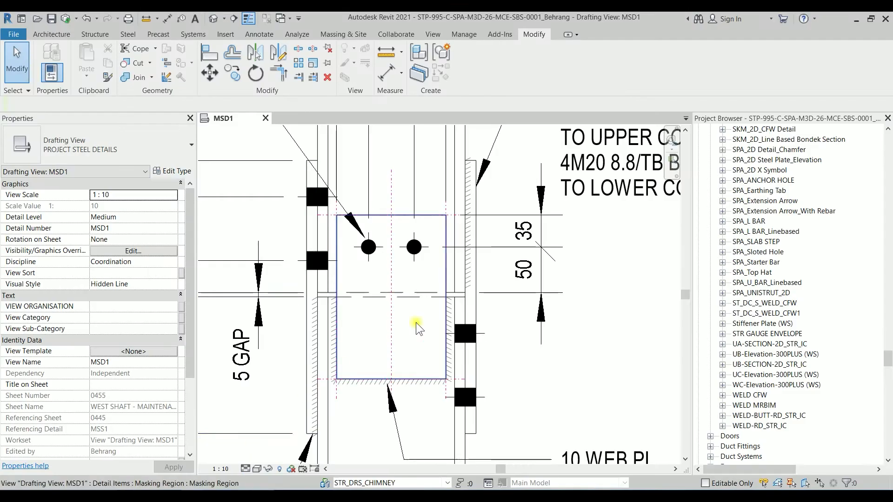
middle_click_drag(611, 325, 584, 301)
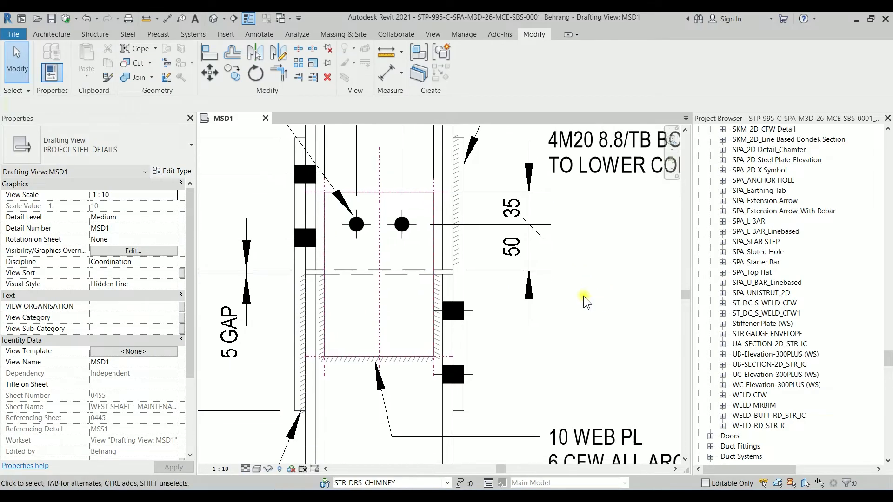
Step: Place another 20 mm diameter Bolt Elevation detail component about 120 mm long in the empty space beside the column
left_click(470, 309)
middle_click_drag(504, 339, 483, 261)
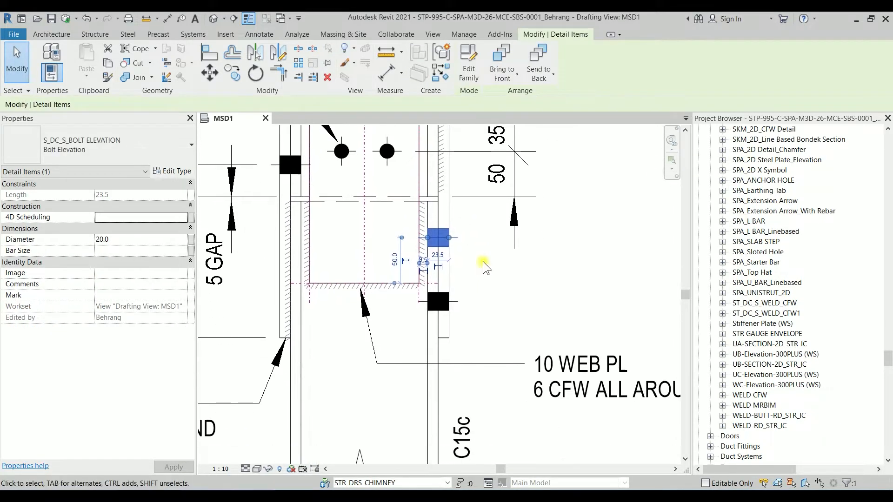
key("c")
key("s")
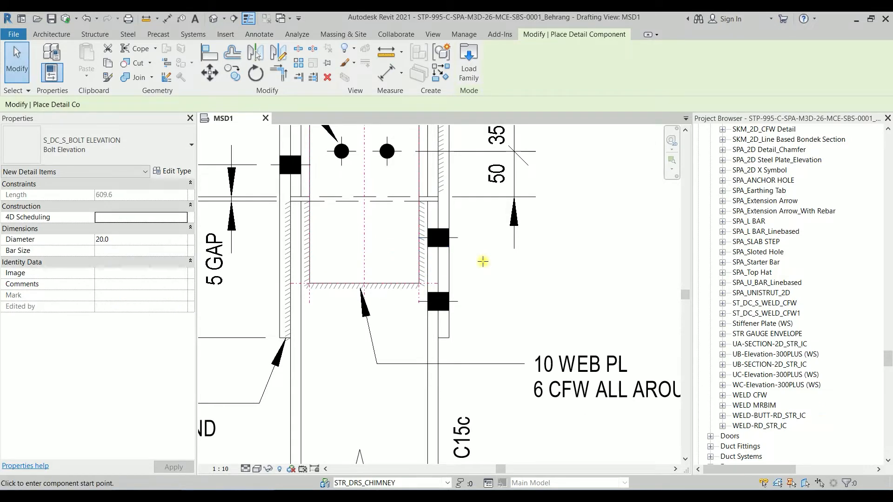
left_click(479, 291)
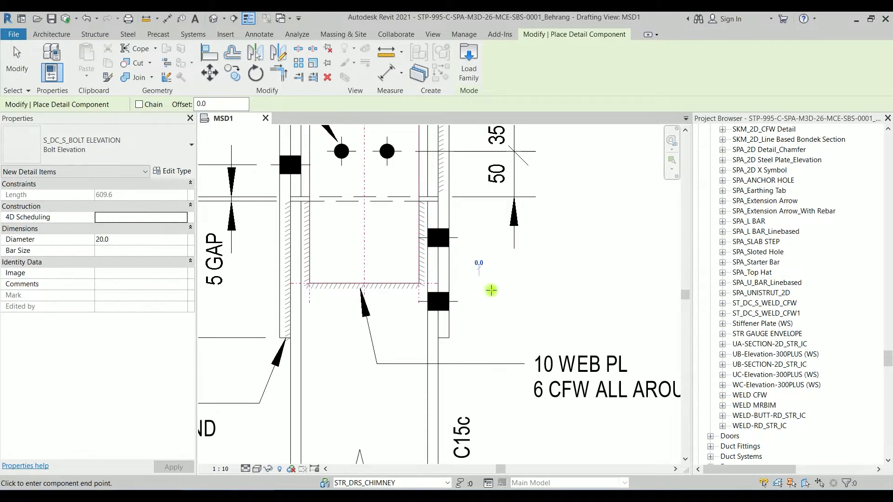
left_click(588, 288)
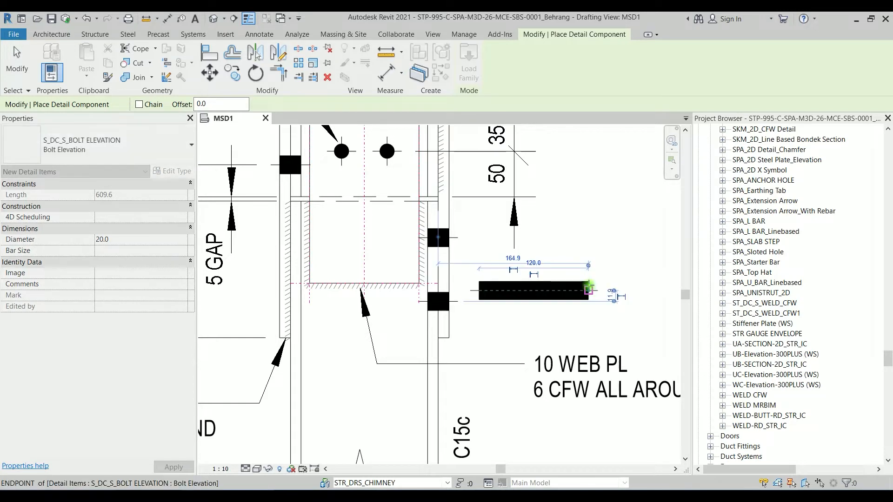
key("Escape")
key("Escape")
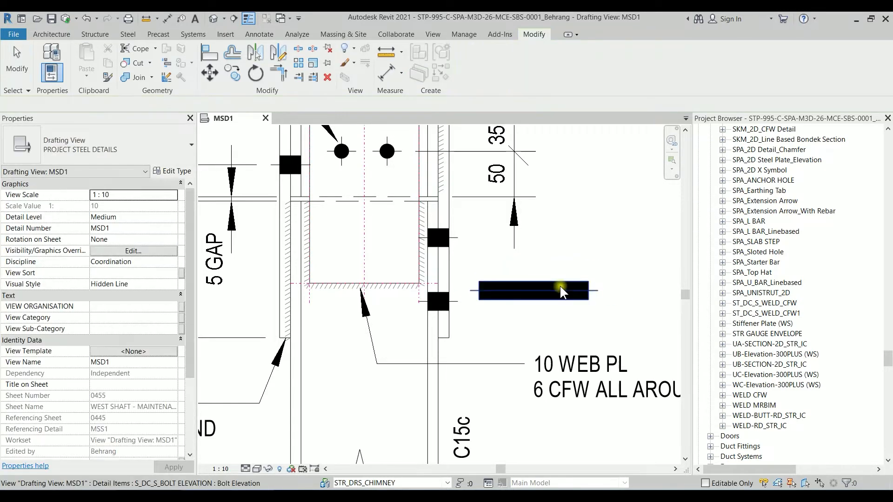
Step: Select the trial bolt elevation beside the column and delete it from the drafting view
left_click(560, 286)
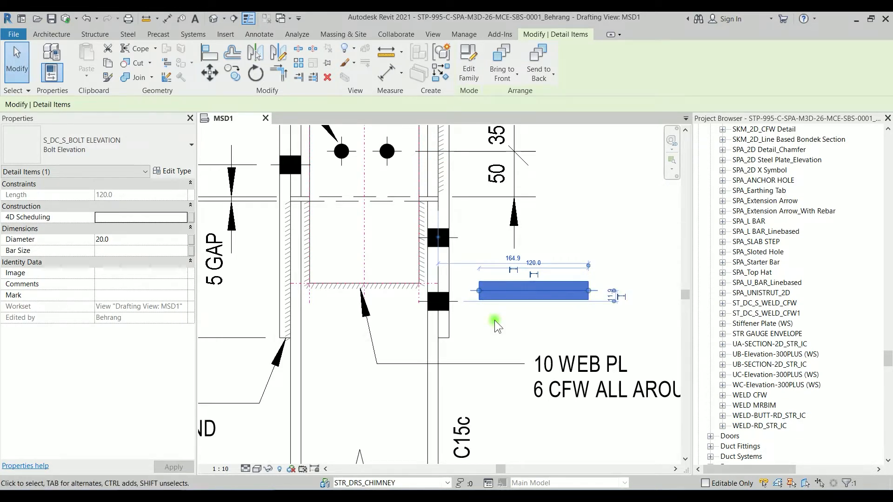
key("Escape")
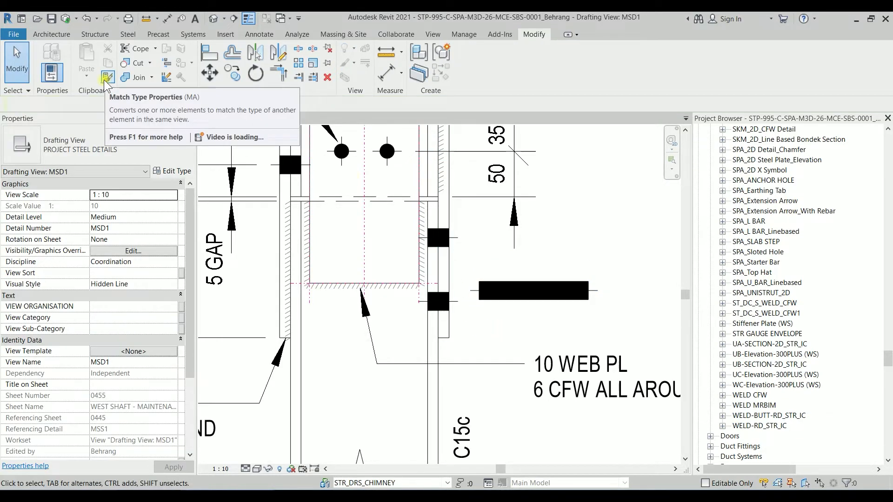
left_click(512, 286)
key("Escape")
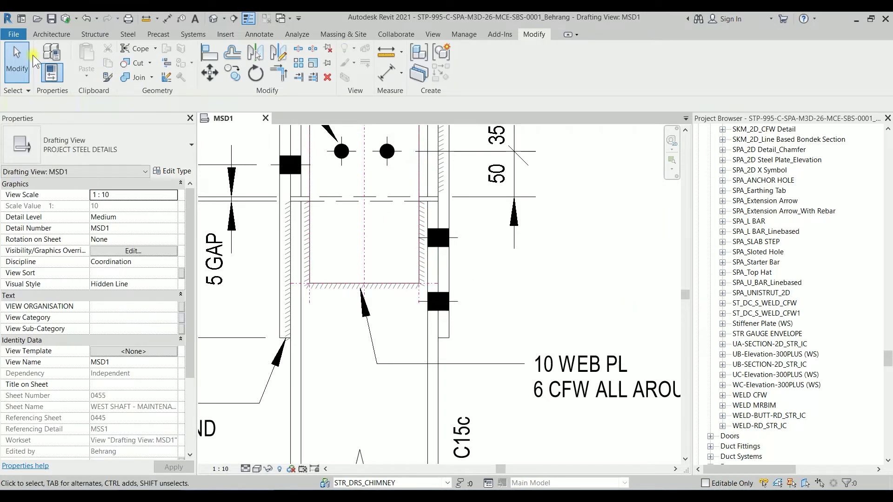
Step: Create a new family from the English template Metric Detail Item line based
left_click(18, 34)
mouse_move(46, 87)
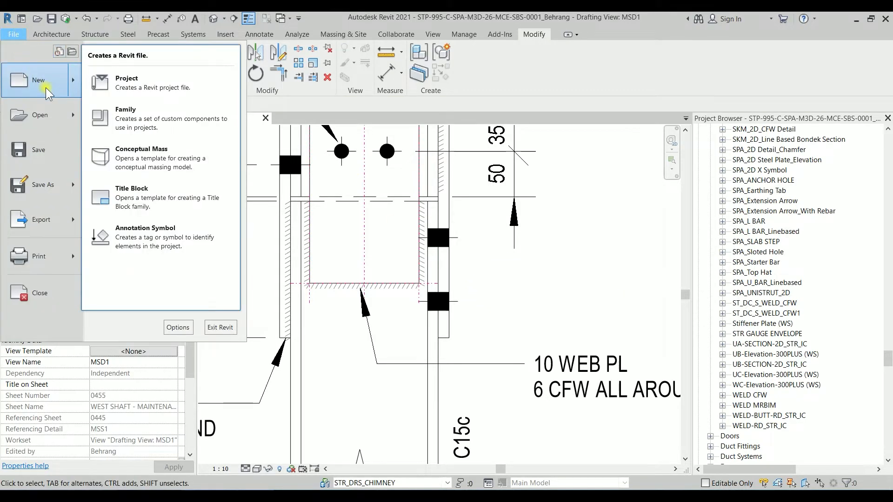
left_click(139, 122)
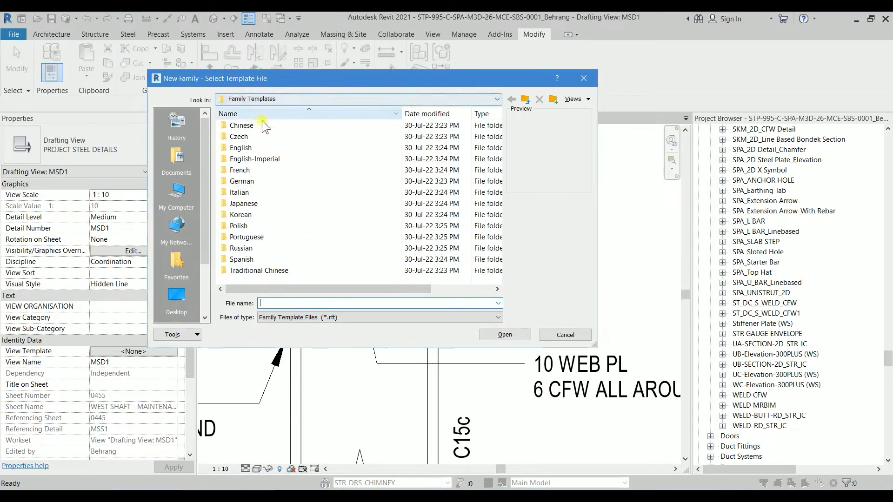
double_click(242, 148)
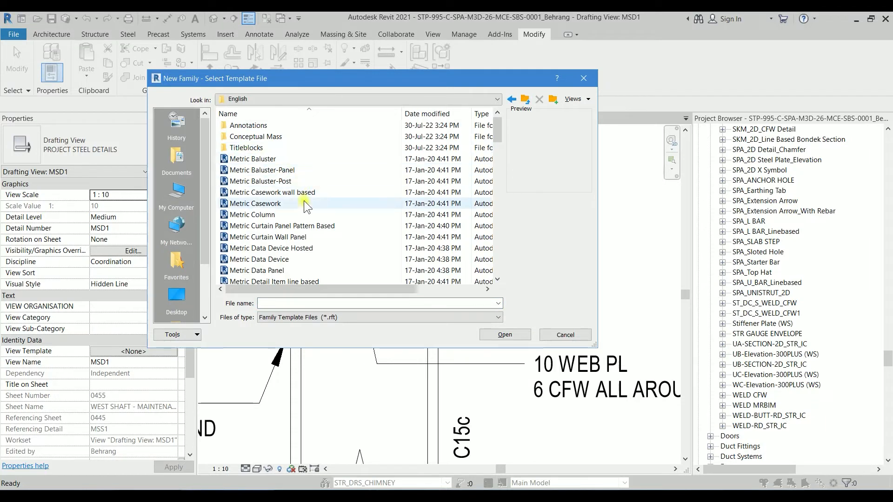
scroll(304, 203, "down", 2)
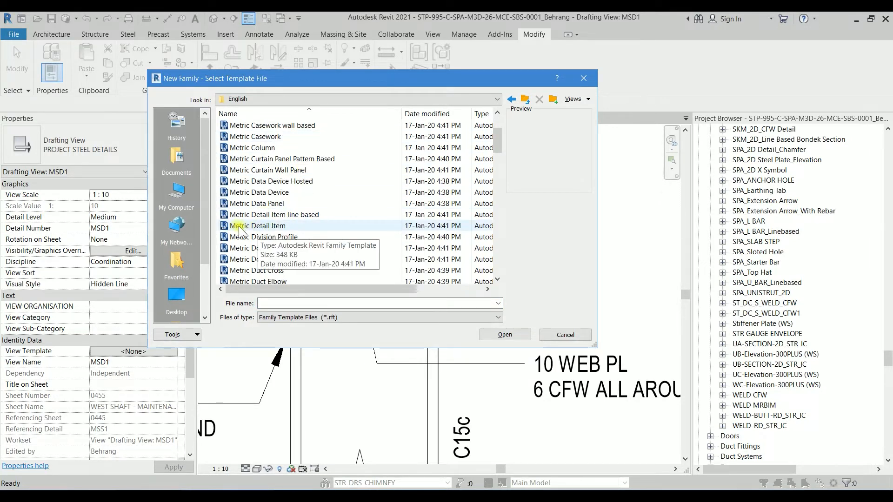
left_click(277, 227)
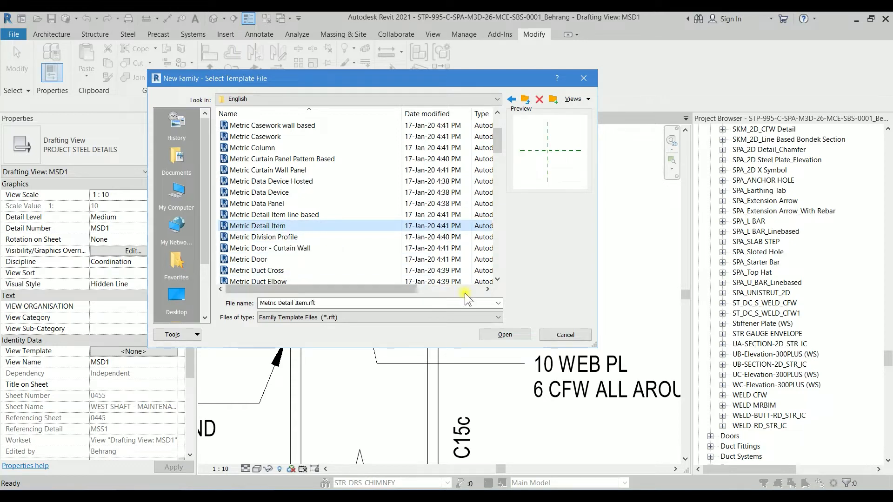
left_click(284, 215)
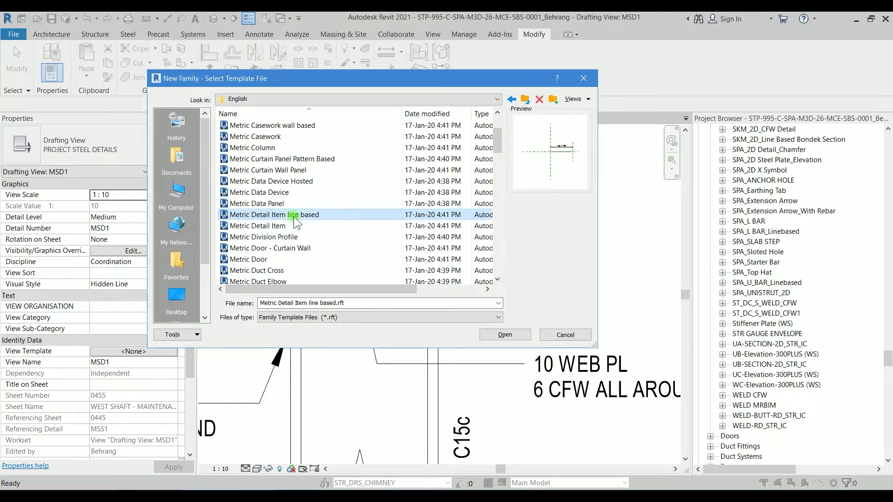
left_click(505, 336)
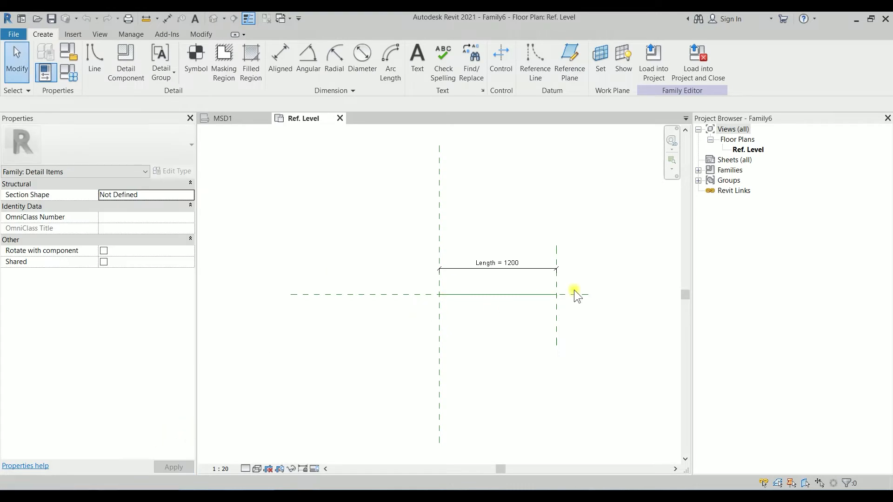
Step: Add a reference plane offset 10 mm outward from the Left reference plane by picking that plane
scroll(575, 294, "up", 2)
mouse_move(592, 291)
middle_mouse_down()
mouse_move(551, 241)
mouse_move(558, 239)
mouse_move(540, 253)
middle_mouse_up()
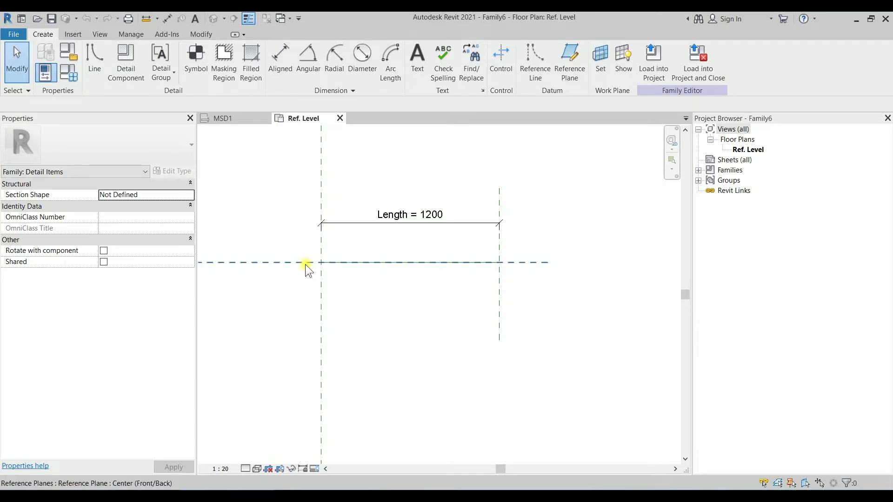
left_click(323, 296)
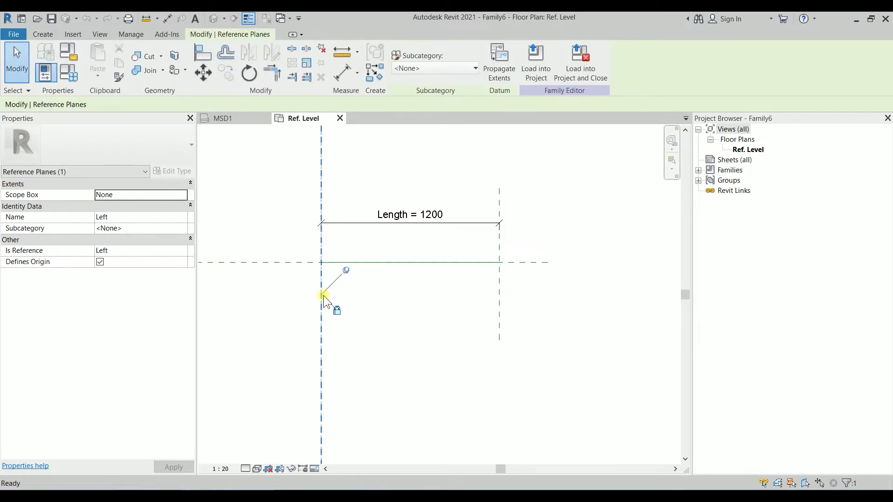
key("r")
key("p")
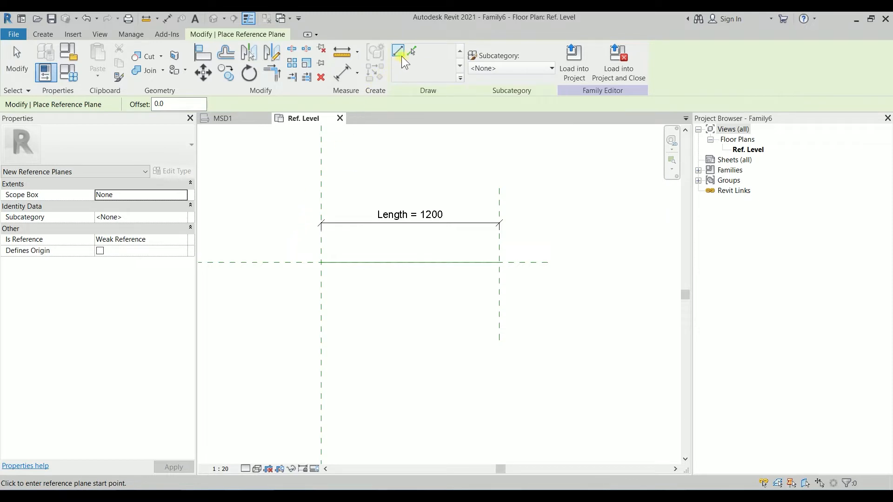
left_click(413, 50)
double_click(180, 103)
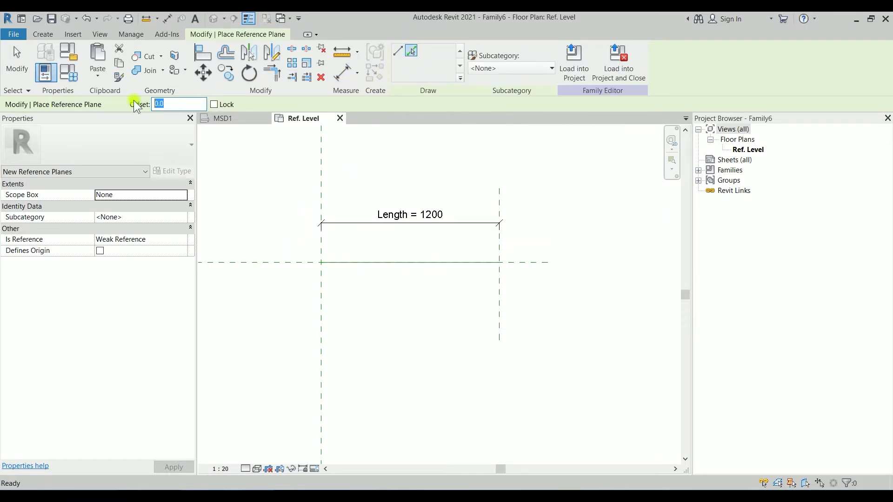
type("10")
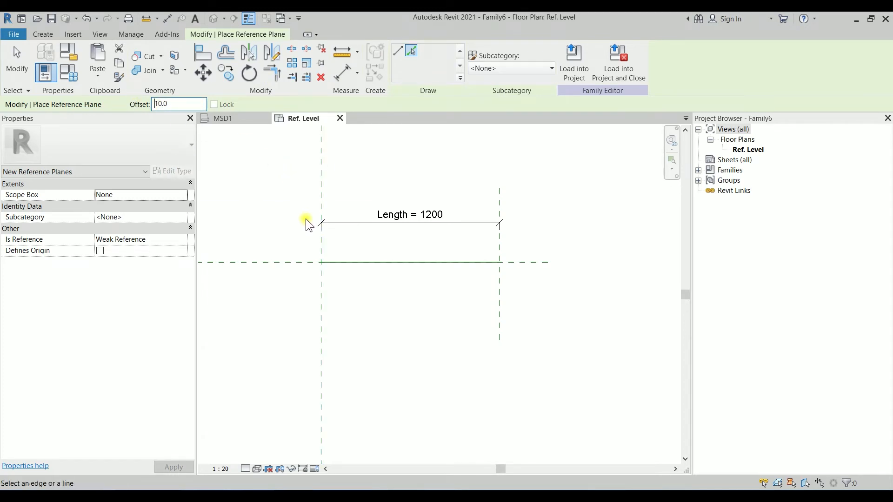
scroll(307, 219, "up", 3)
left_click(328, 178)
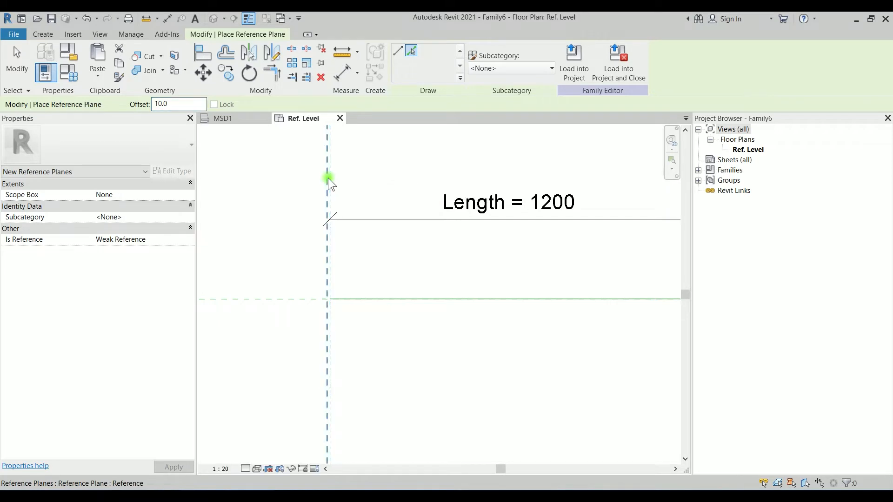
Step: Add a matching reference plane 10 mm outside the plane at the other end of the Length dimension
scroll(328, 177, "down", 4)
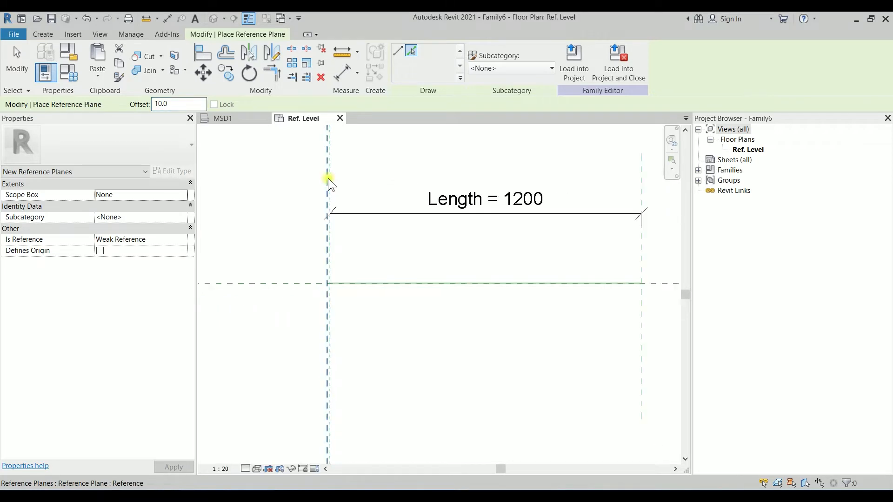
left_click(474, 183)
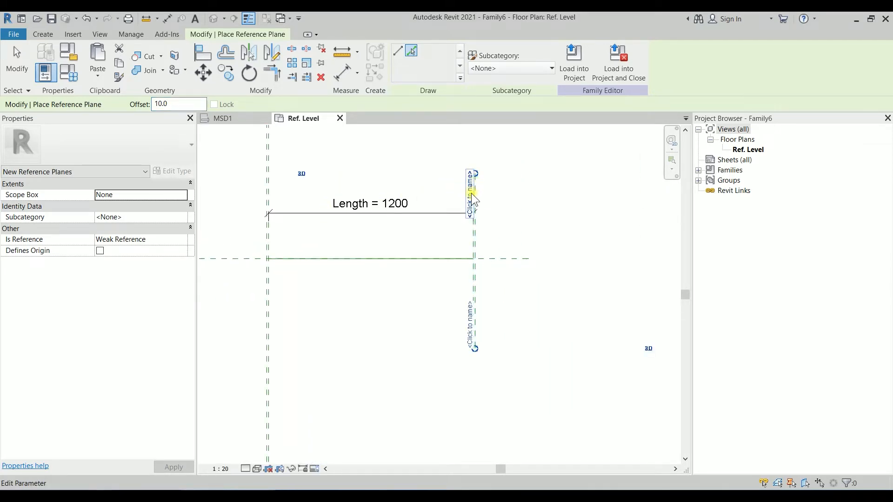
key("Escape")
key("Escape")
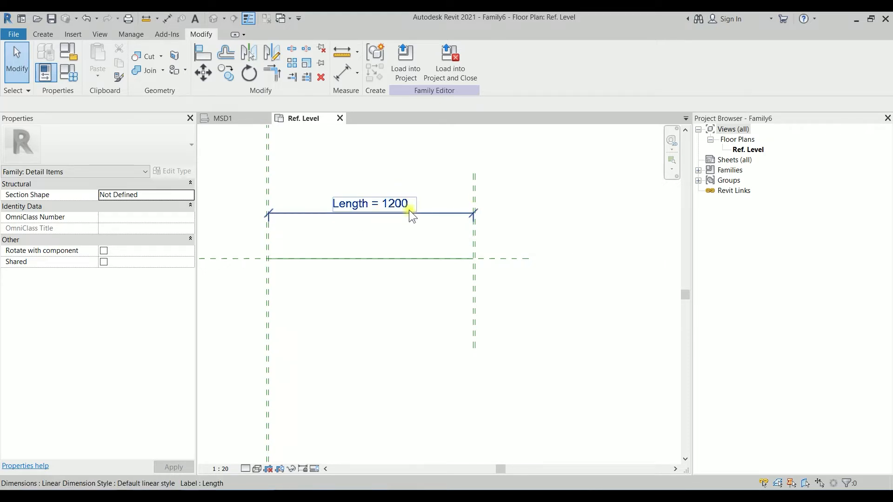
Step: Set the family's default Length parameter to 50 mm in the family types
left_click(68, 73)
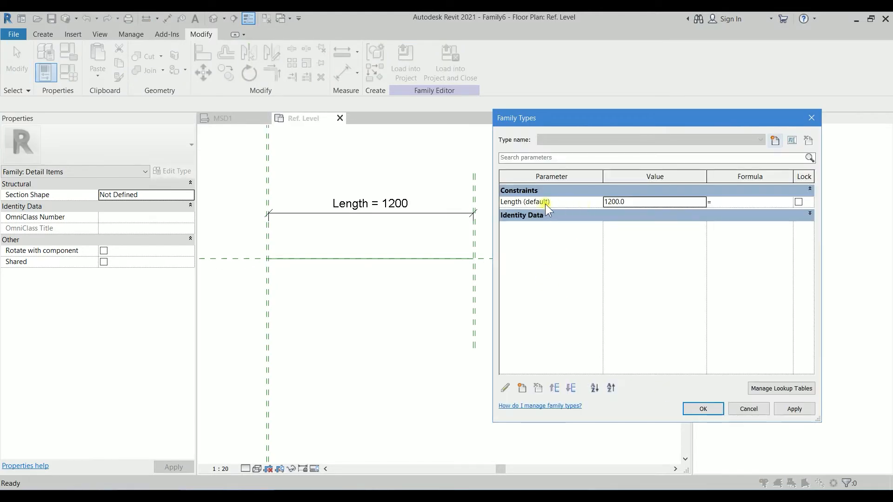
double_click(636, 204)
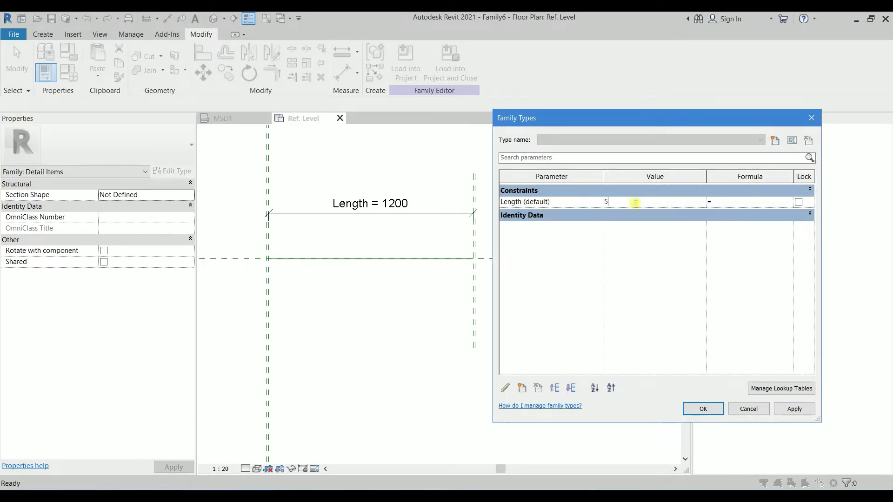
left_click(703, 409)
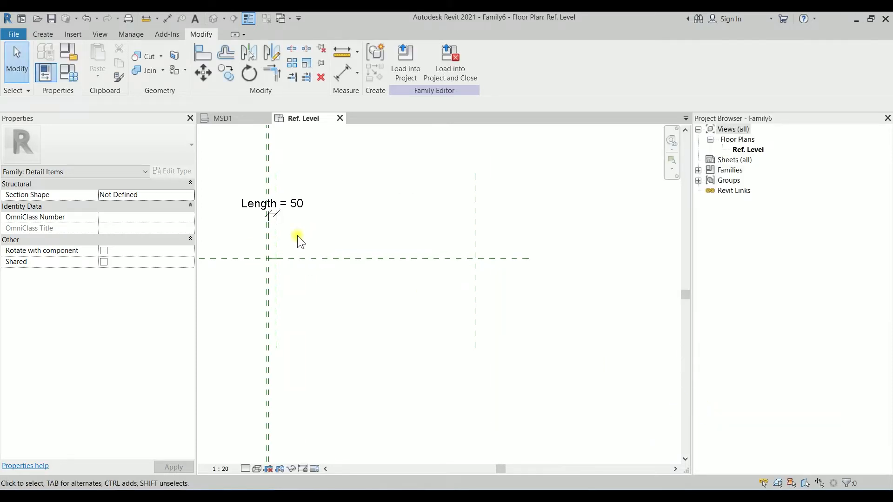
middle_click_drag(303, 239, 356, 229)
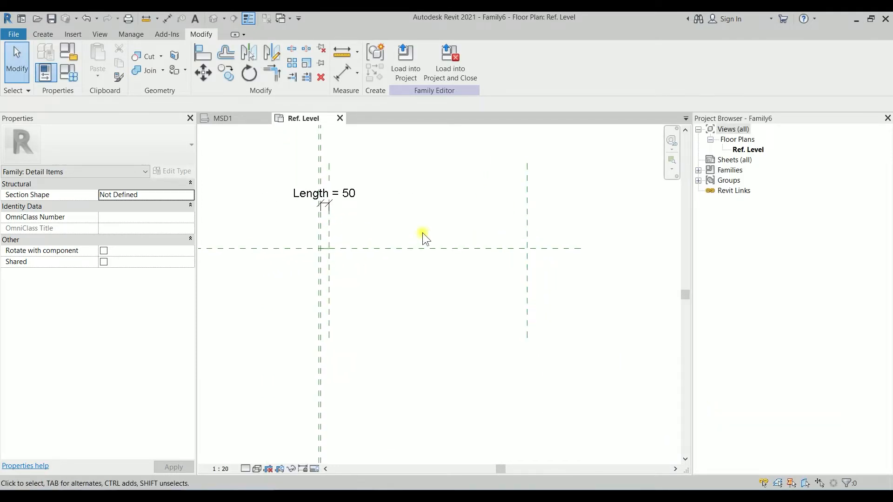
Step: Move the distant unnamed vertical reference plane to sit 10 mm outside the Right reference plane
left_click(526, 219)
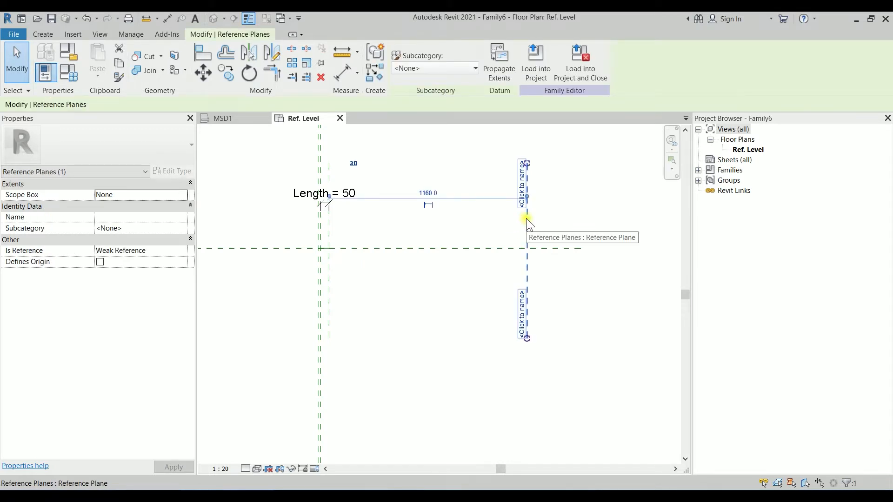
left_click(436, 192)
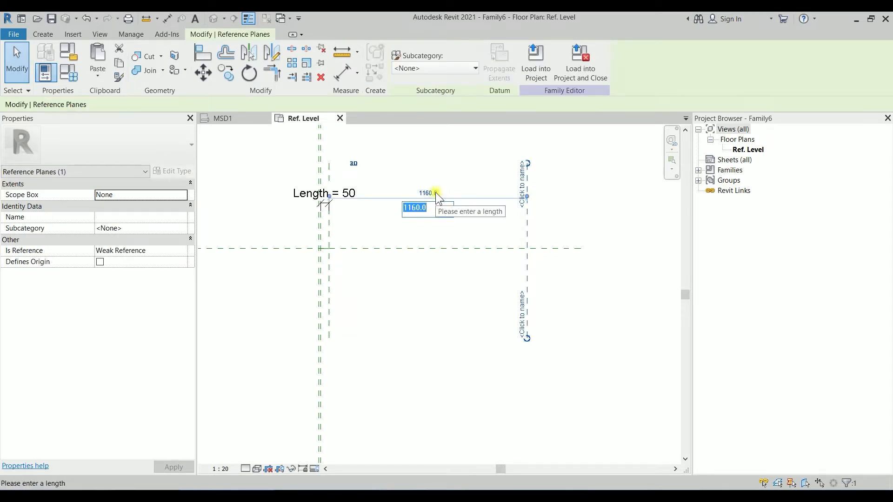
type("50")
key("Return")
scroll(435, 191, "up", 2)
key("Escape")
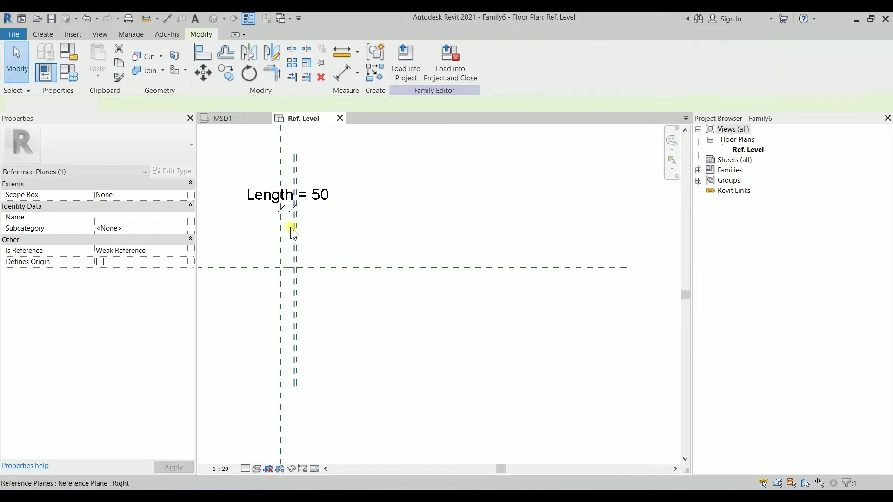
key("Escape")
scroll(285, 228, "up", 3)
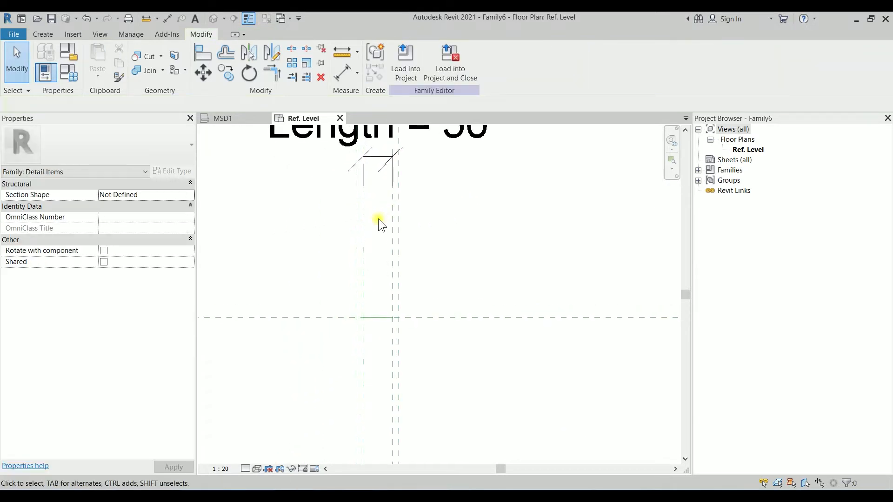
Step: Add an aligned dimension between the Right reference plane and the outer plane beside it
scroll(378, 219, "down", 1)
key("d")
key("i")
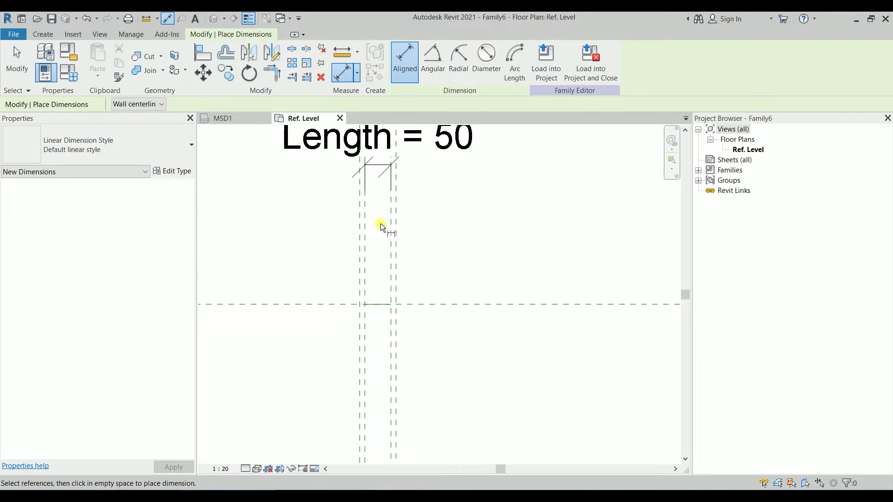
left_click(391, 224)
scroll(392, 224, "up", 1)
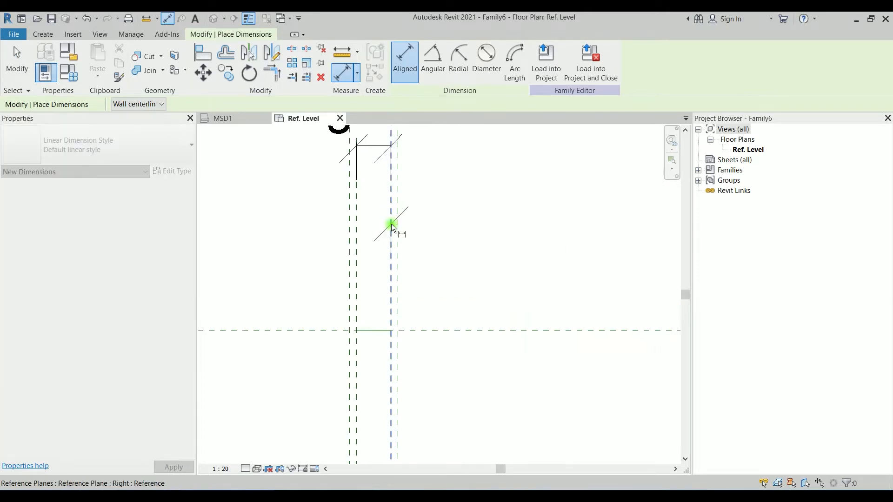
scroll(391, 224, "up", 1)
left_click(398, 225)
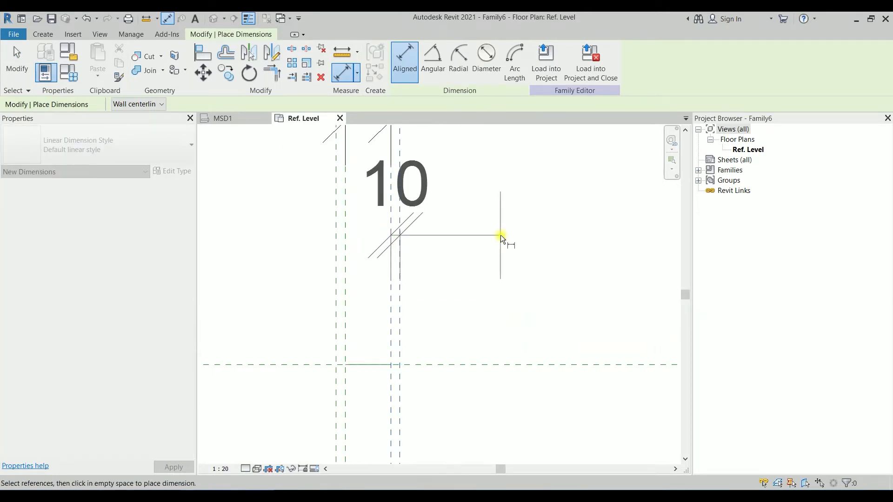
left_click(501, 236)
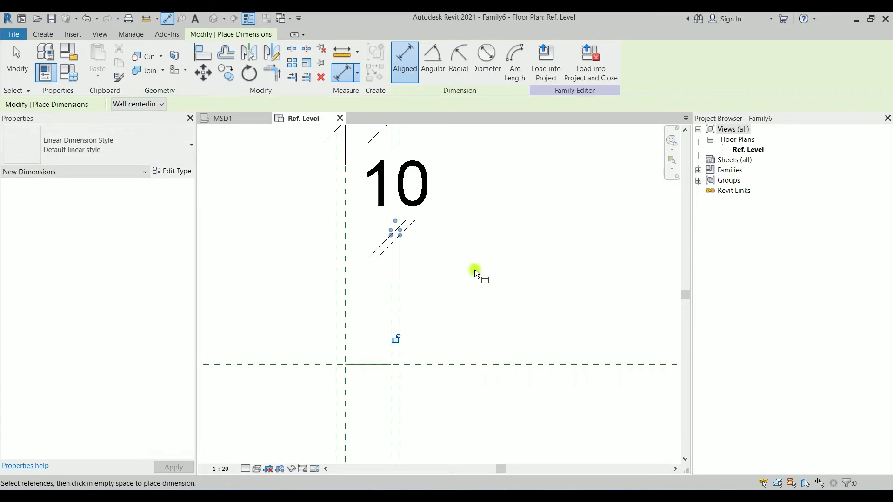
Step: Add an aligned dimension between the Left reference plane and its neighbouring outer plane
left_click(347, 273)
left_click(336, 272)
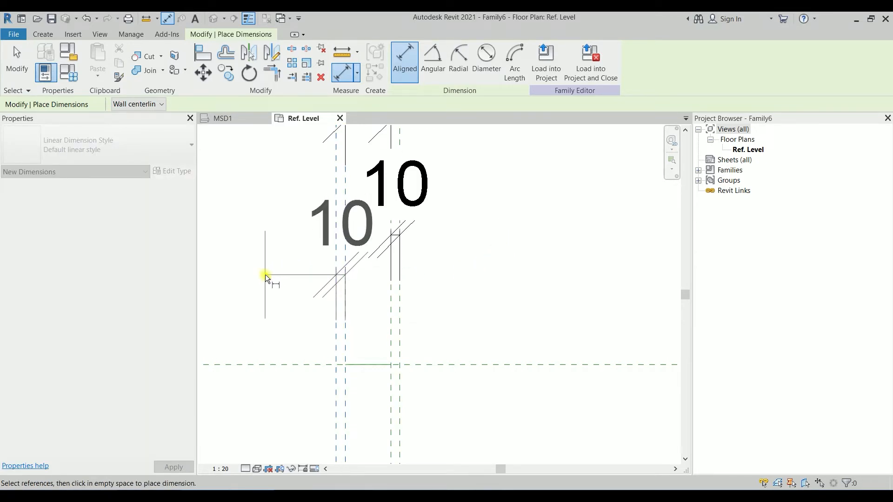
left_click(265, 274)
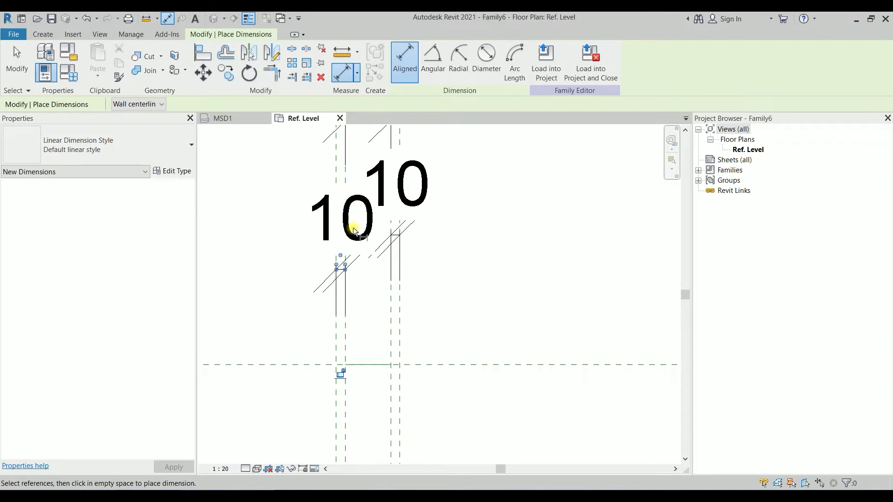
key("Escape")
key("Escape")
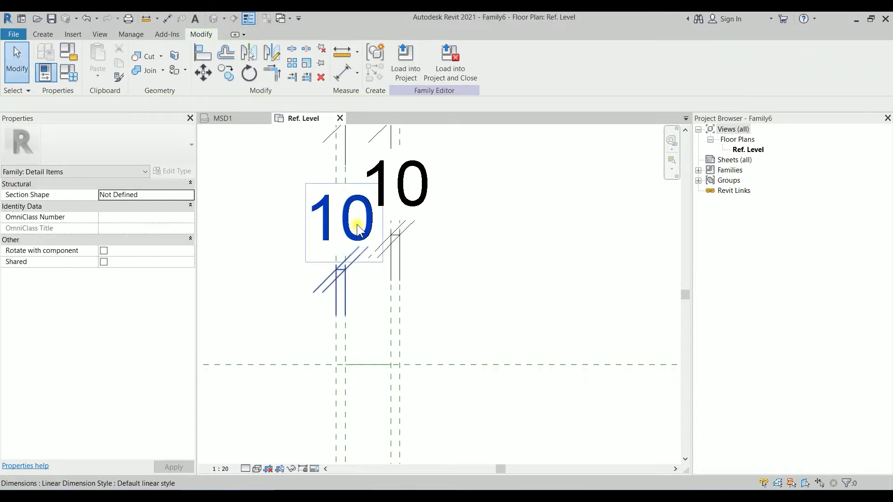
Step: Lock both 10 mm dimensions so the outer planes keep their offsets from the Left and Right planes
left_click(359, 223)
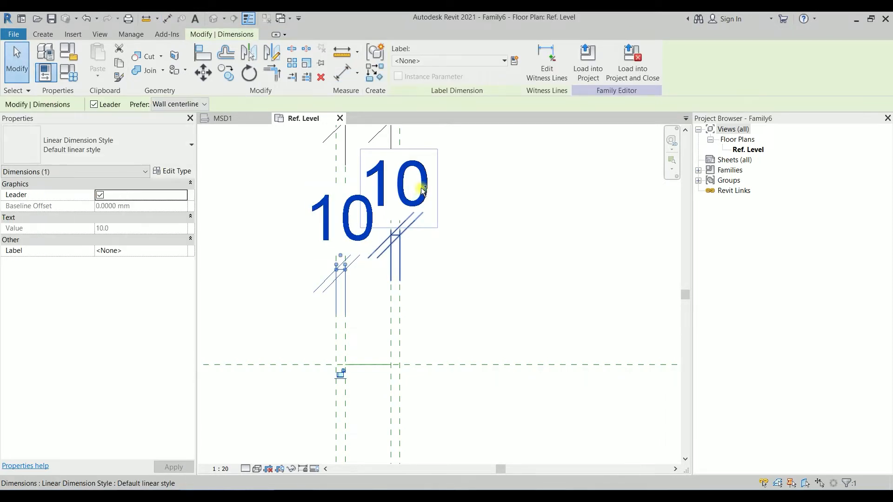
left_click(420, 188, "ctrl")
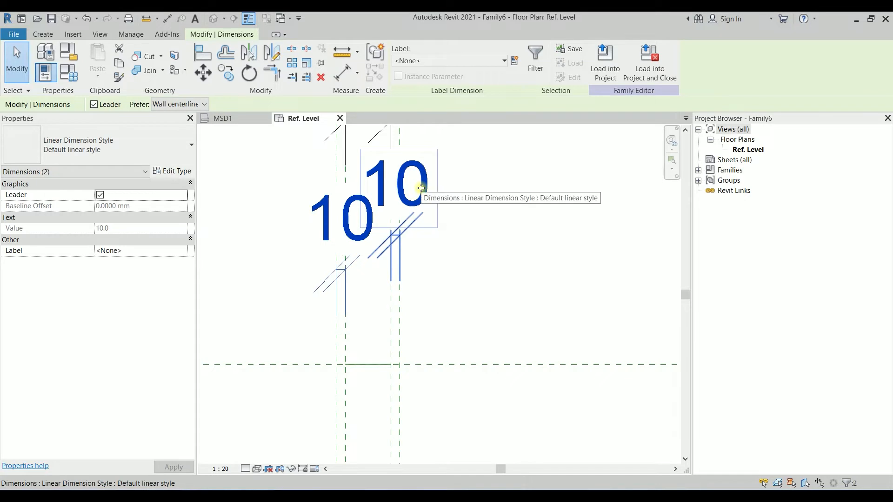
left_click(460, 217)
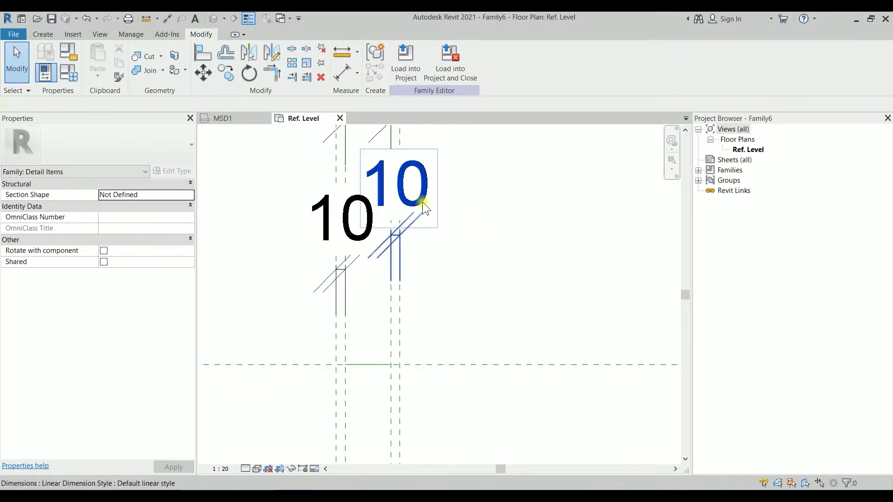
left_click(423, 202)
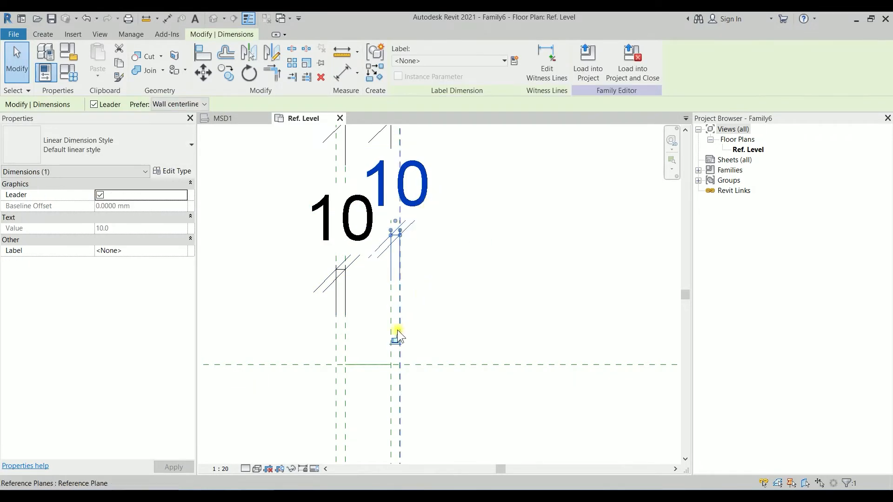
left_click(329, 224)
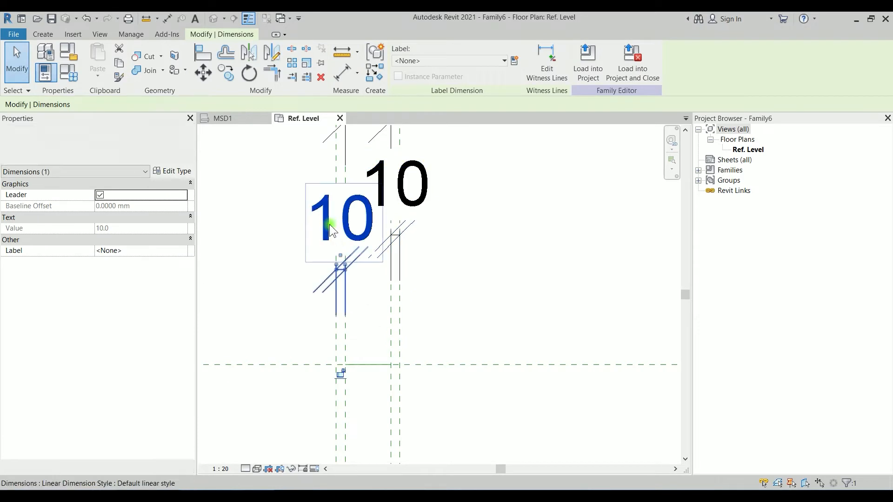
left_click(341, 375)
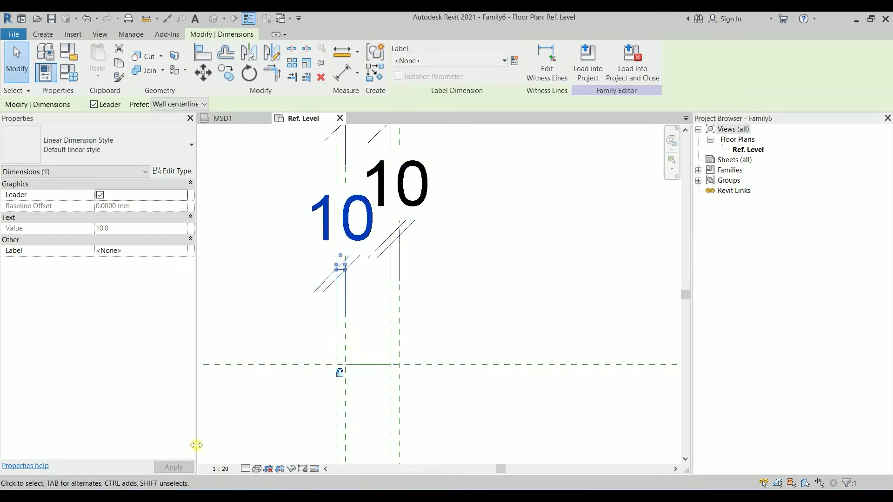
Step: Set the view scale to 1:5 and move the Length dimension down to just above the horizontal reference plane
left_click(219, 468)
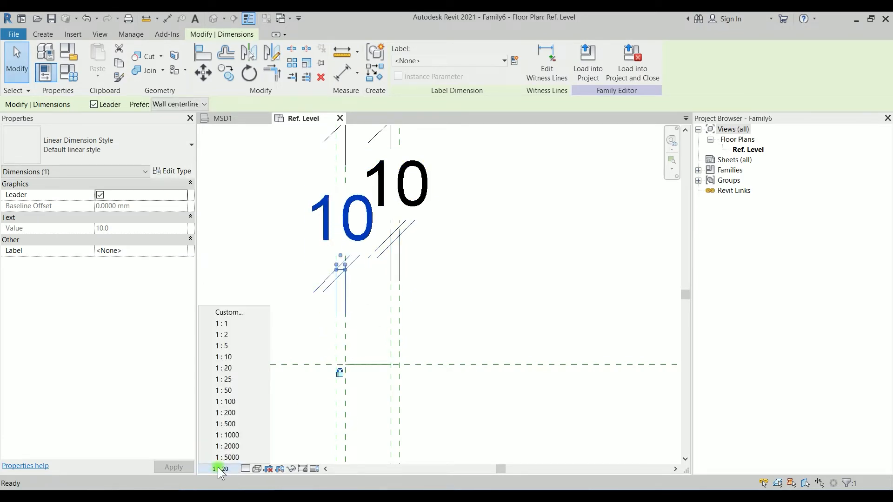
left_click(239, 346)
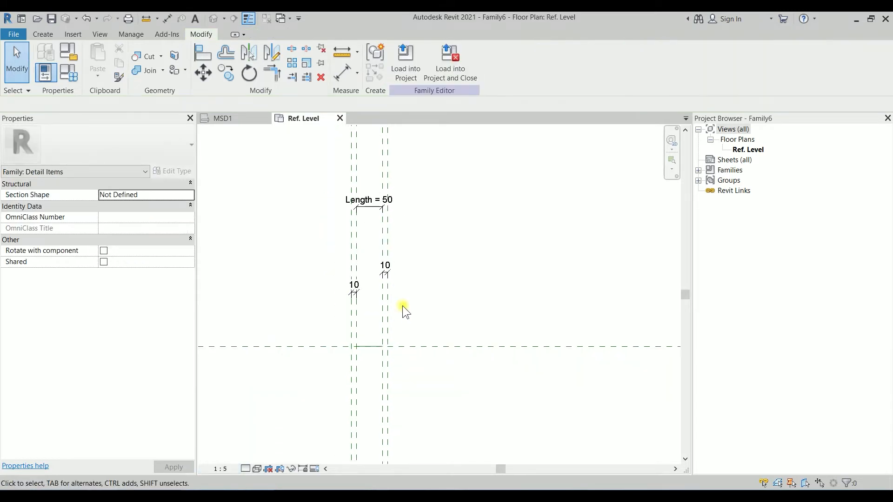
left_click(367, 207)
scroll(369, 207, "up", 3)
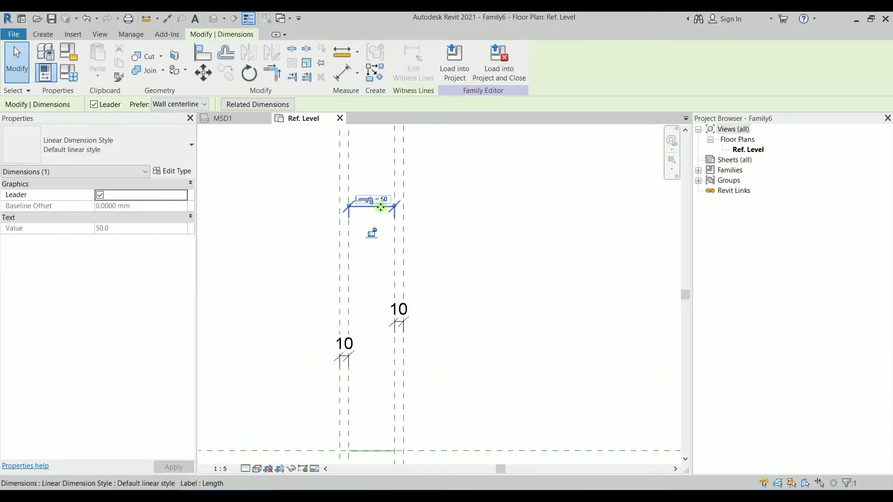
left_click_drag(381, 208, 379, 433)
middle_click_drag(434, 405, 424, 306)
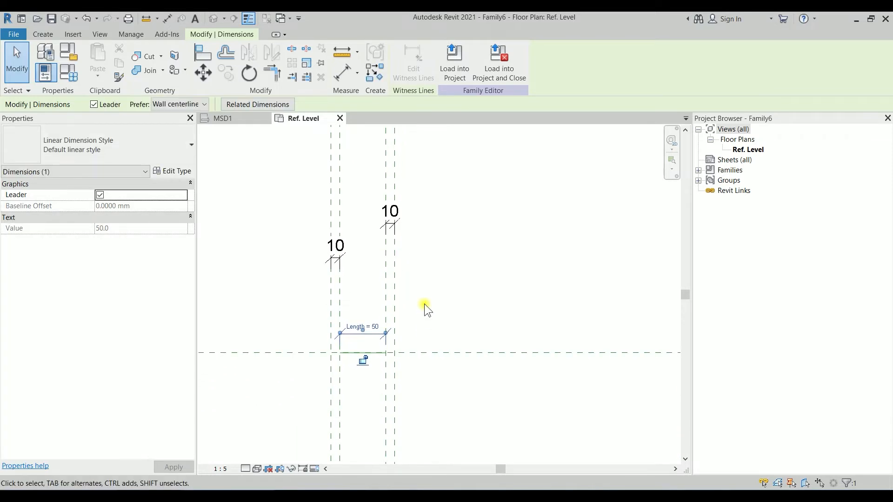
Step: Draw a 70 mm Detail Items line along the Center (Front/Back) plane between the two outer reference planes
scroll(406, 244, "up", 3)
left_click(385, 211)
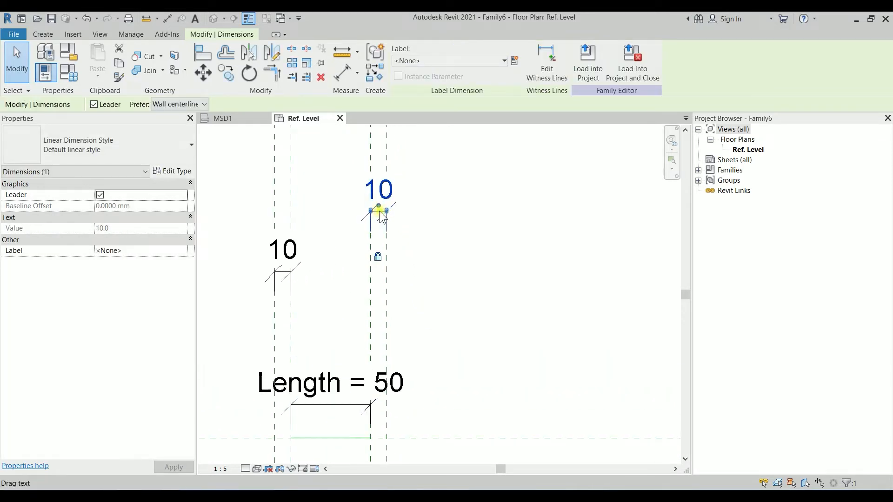
scroll(390, 312, "down", 2)
middle_click_drag(377, 378, 412, 314)
scroll(390, 316, "up", 3)
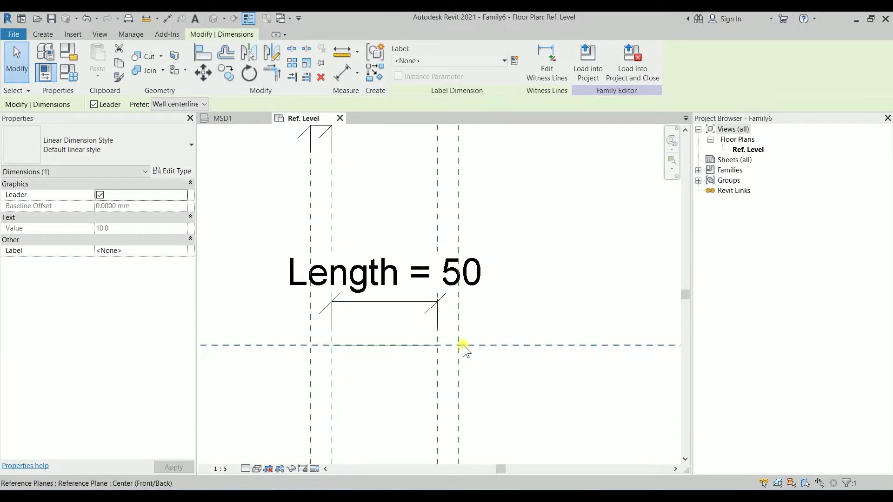
left_click(42, 35)
left_click(90, 66)
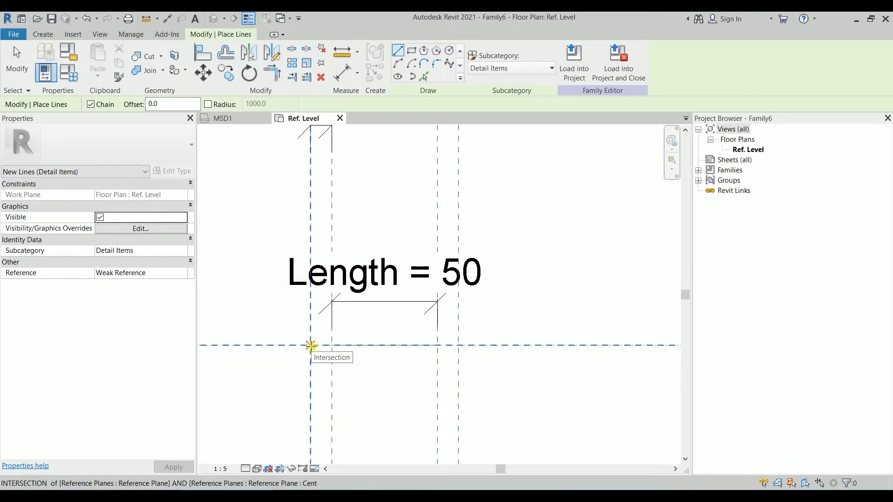
left_click(311, 346)
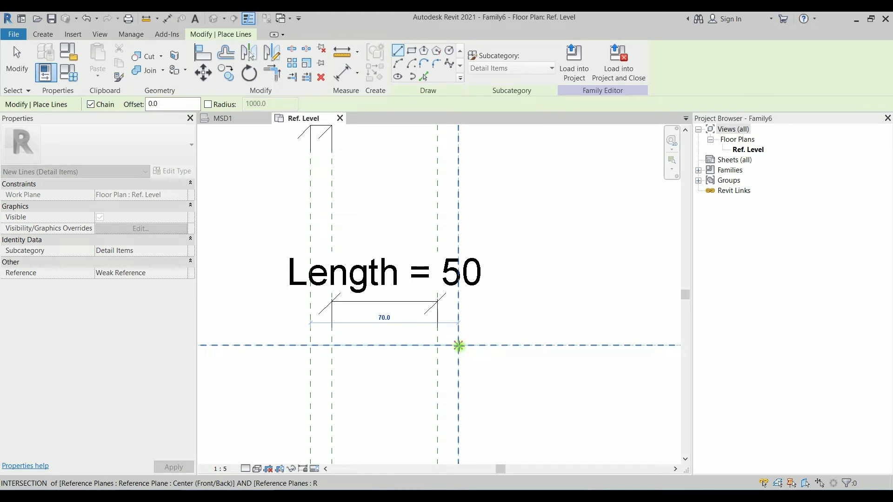
left_click(458, 345)
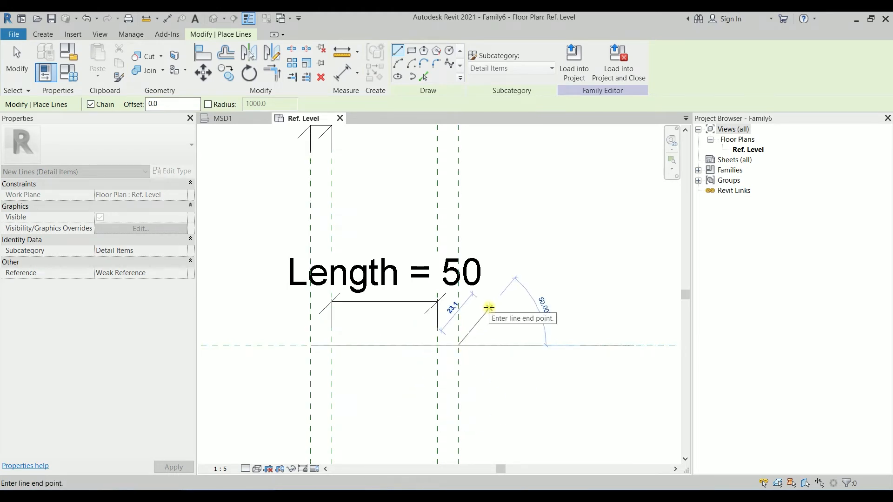
key("Escape")
key("Escape")
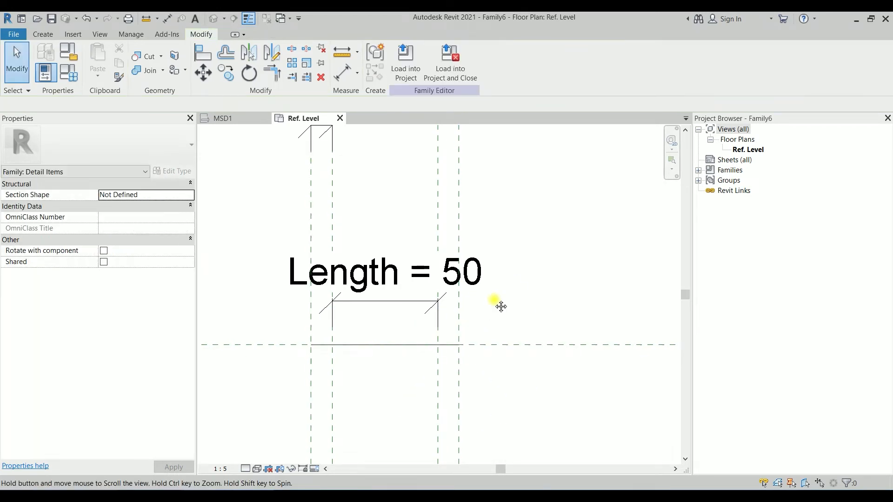
Step: Turn off thin-line display and move the Right reference plane outward until Length is about 92 mm
middle_click_drag(497, 305, 509, 261)
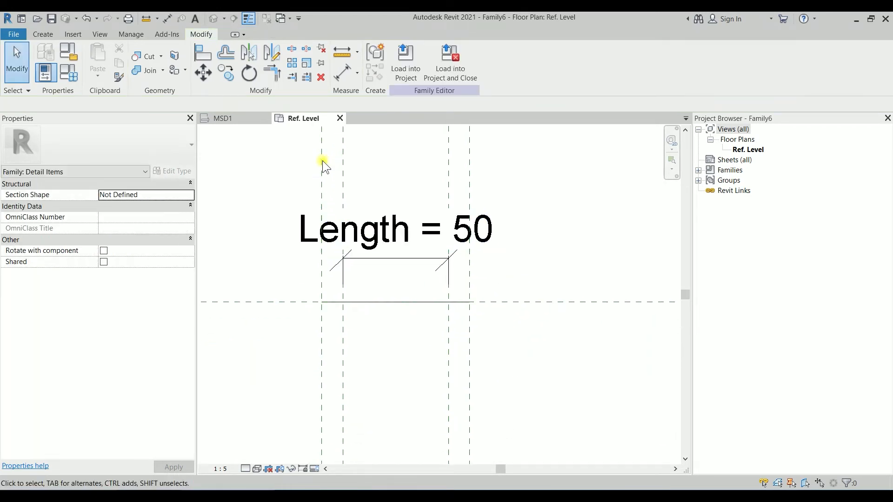
left_click(247, 18)
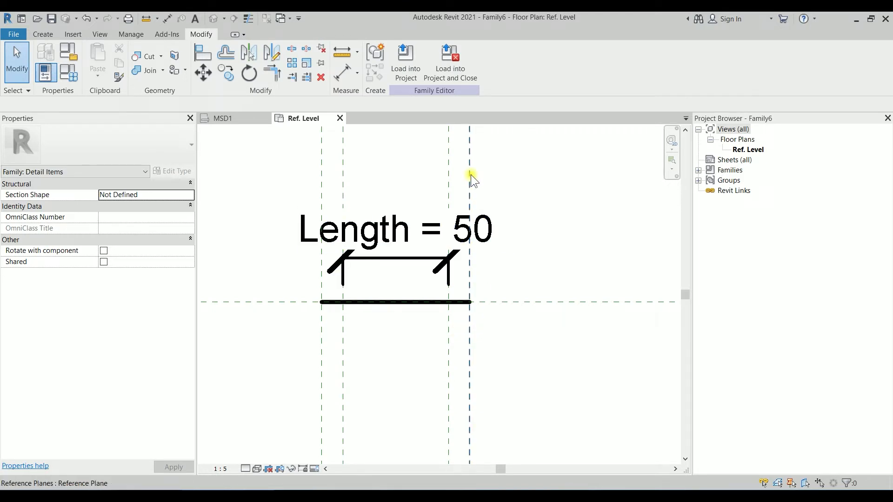
left_click(450, 161)
middle_click_drag(451, 161, 408, 201)
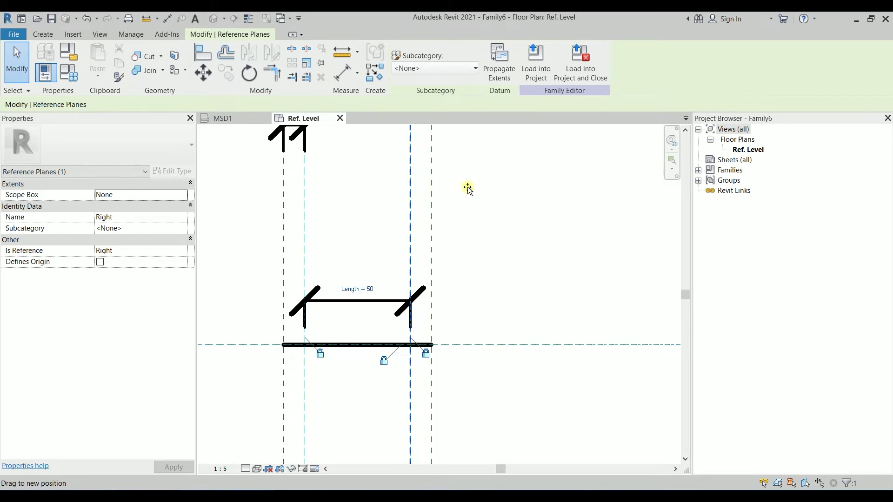
left_click_drag(468, 188, 498, 196)
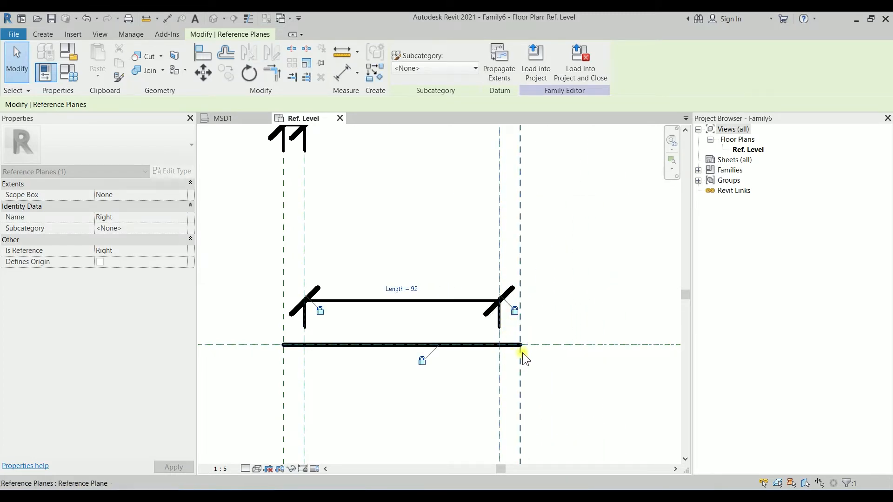
left_click(359, 242)
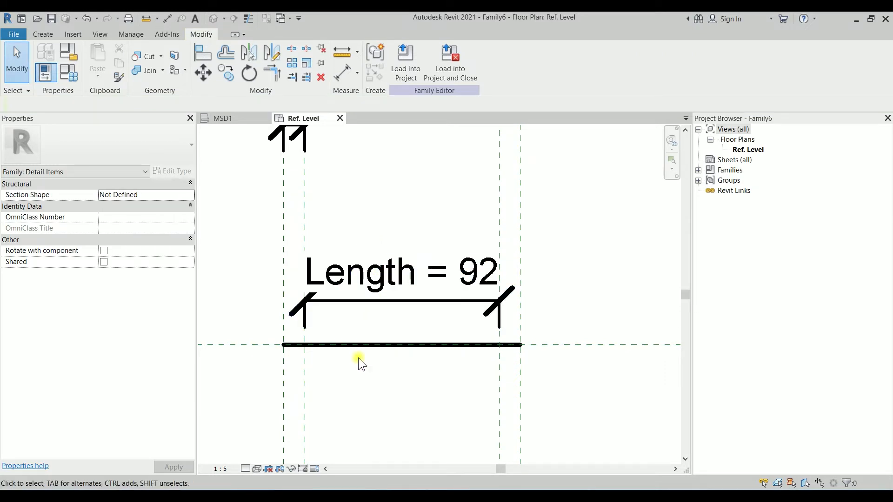
Step: Align the left end of the Detail Items line to the left outer reference plane and lock the alignment
left_click(287, 345)
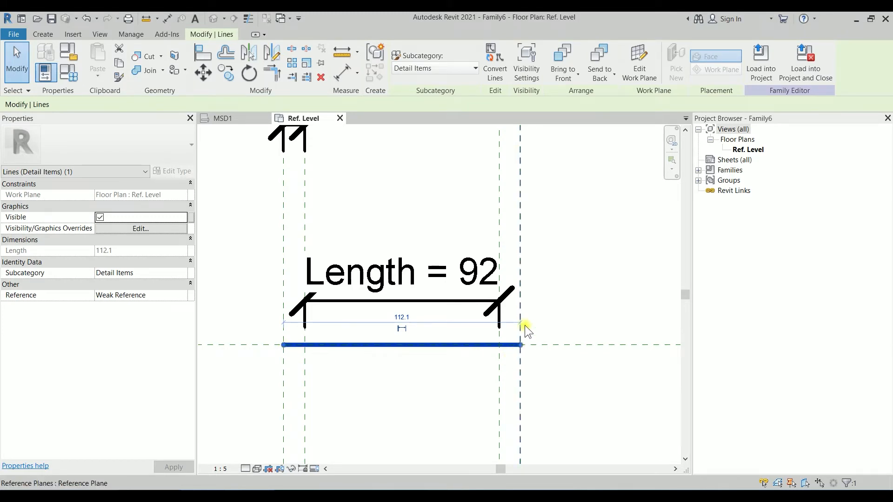
left_click(361, 219)
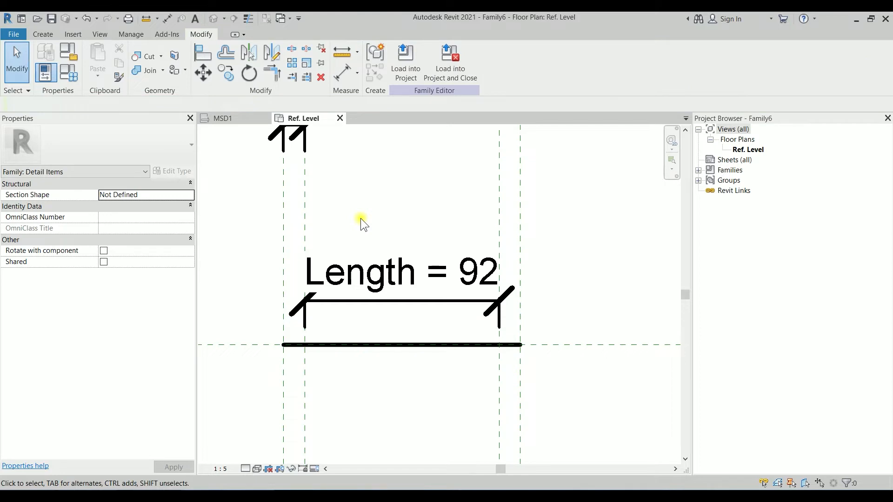
key("a")
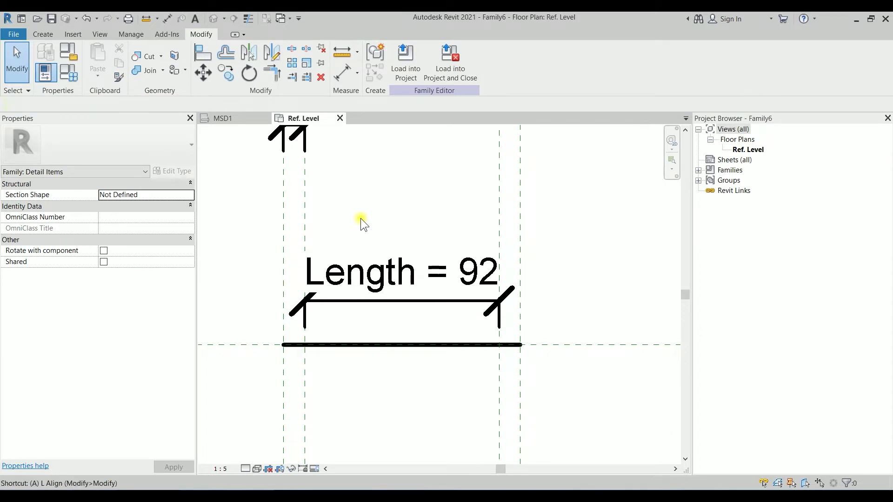
key("l")
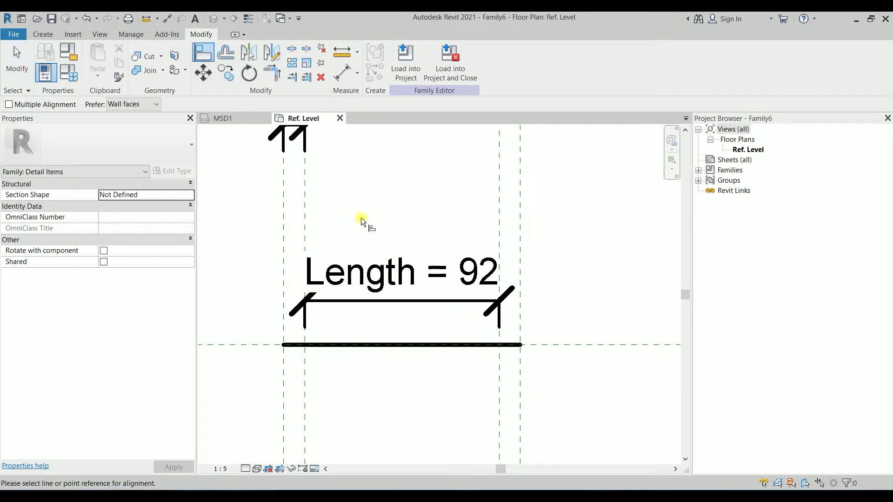
left_click(285, 227)
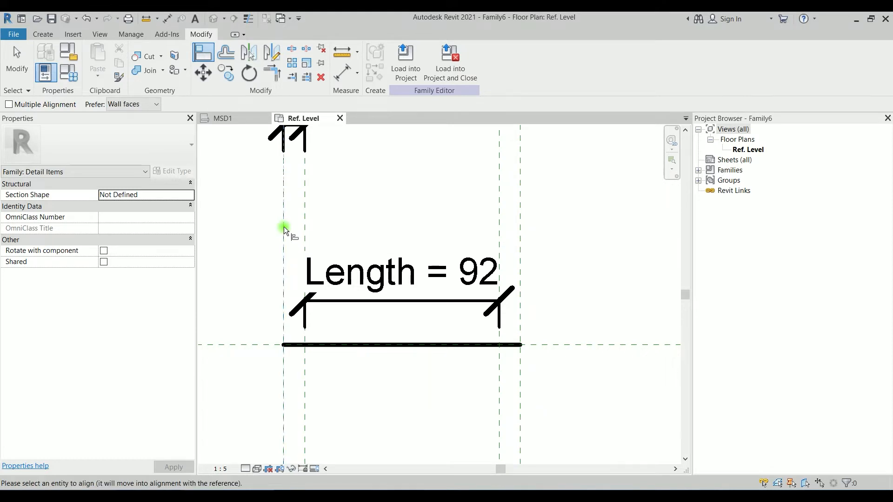
left_click(283, 345)
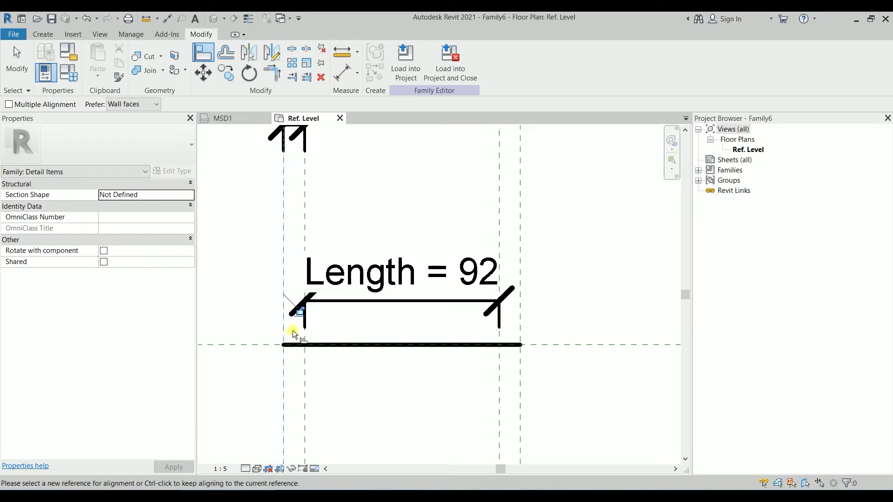
left_click(300, 311)
Step: Align the right end of the Detail Items line to the right outer reference plane and lock the alignment
left_click(521, 252)
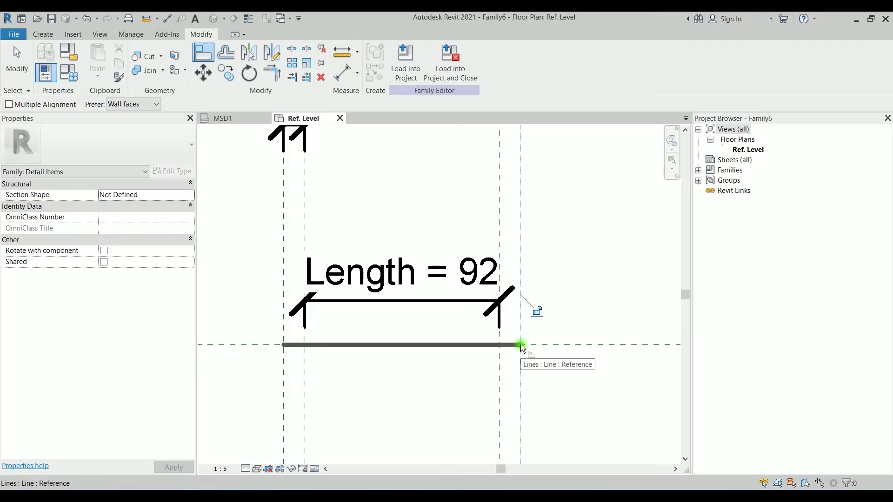
left_click(521, 344)
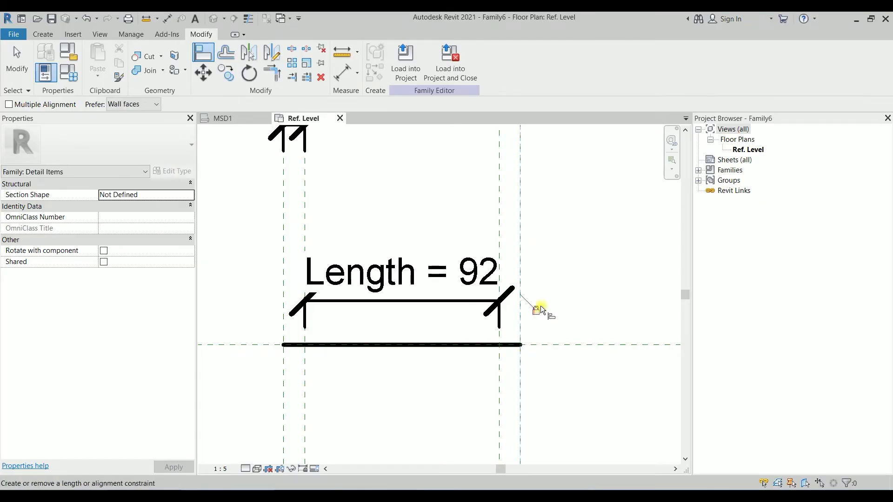
left_click(540, 308)
key("Escape")
key("Escape")
Step: Flex the family by moving the Right plane inward to Length about 62, and the right outer plane outward to Length about 77
left_click(496, 210)
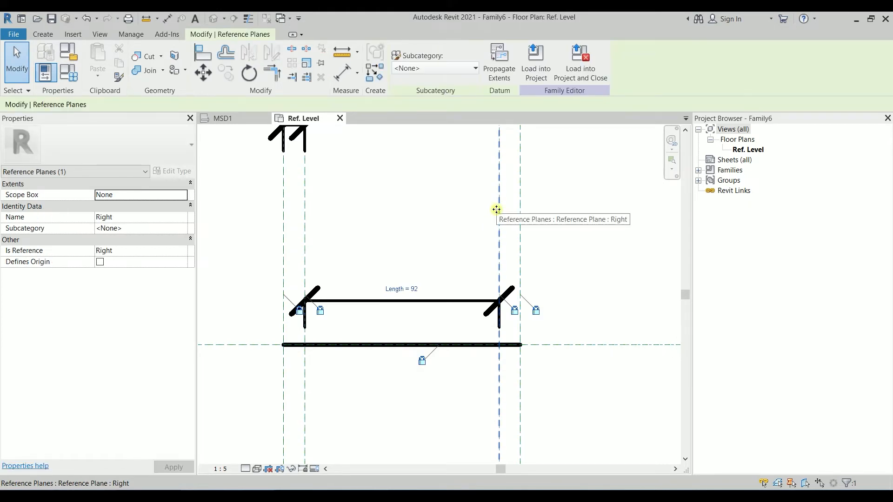
left_click_drag(500, 208, 436, 222)
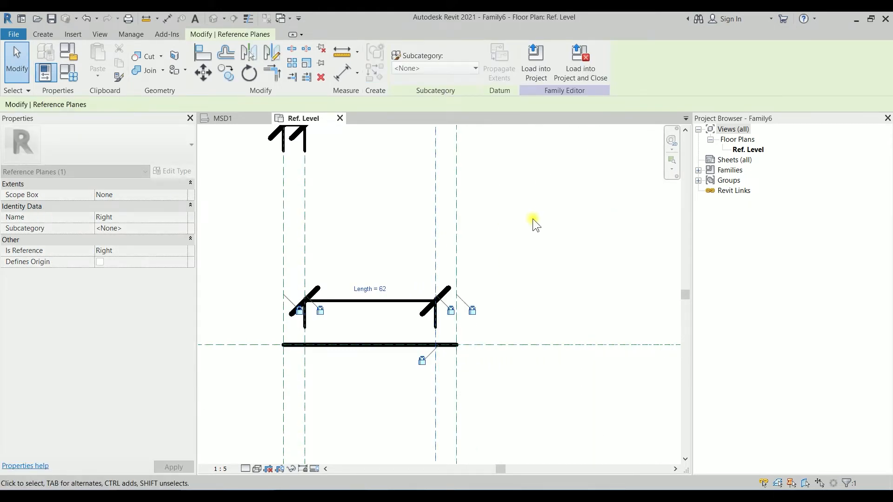
left_click(533, 220)
left_click(455, 210)
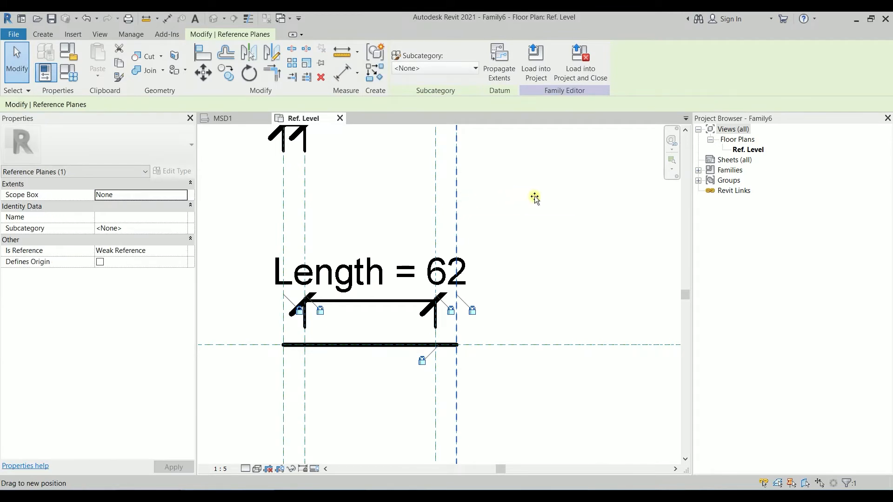
left_click_drag(535, 198, 488, 208)
left_click(535, 210)
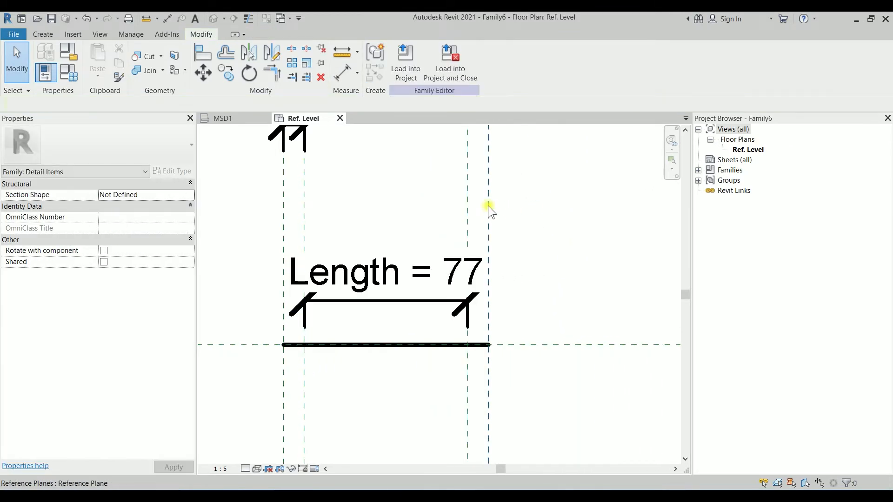
Step: Unlock the 10 mm dimension between the Right plane and the right outer reference plane
middle_click_drag(508, 211, 496, 276)
middle_click_drag(495, 184, 495, 262)
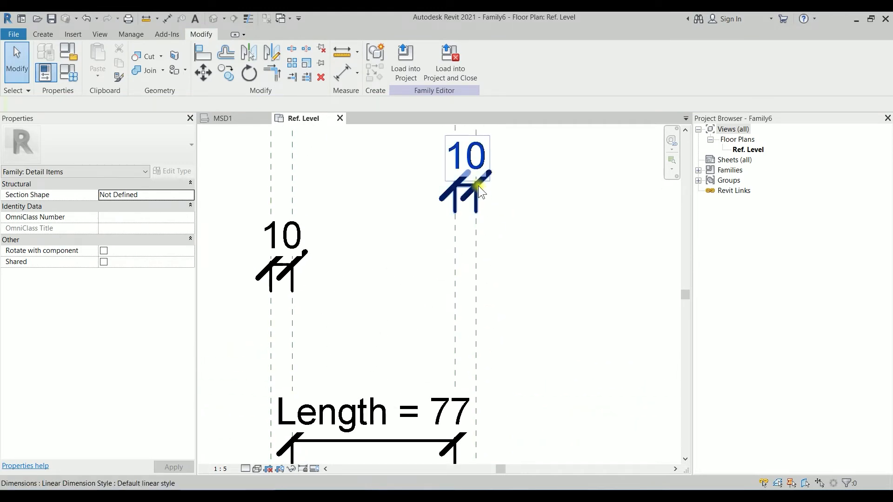
left_click(470, 184)
left_click(467, 247)
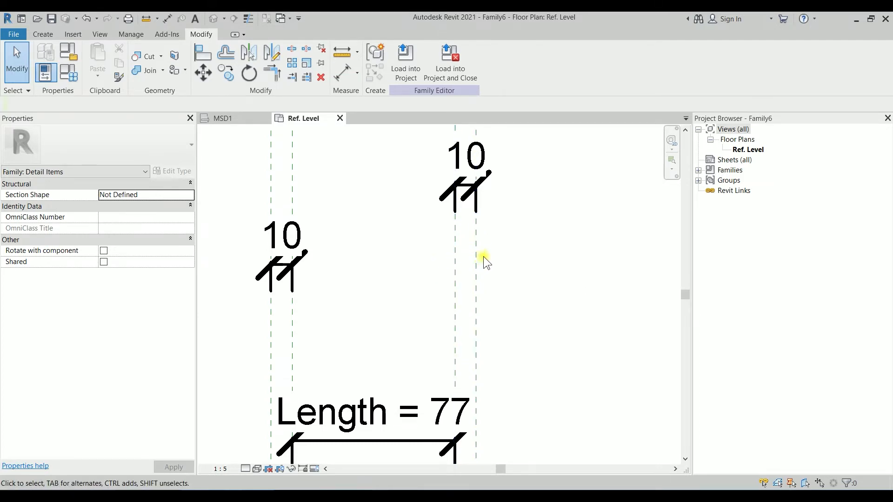
left_click(470, 192)
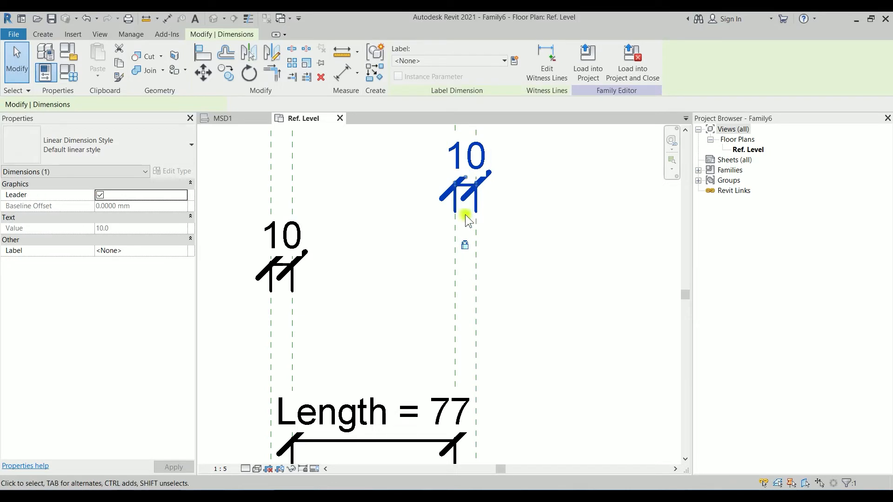
left_click(465, 245)
Step: Move the right outer reference plane outward until it is about 100 mm from the Right plane
left_click(478, 279)
scroll(479, 275, "down", 2)
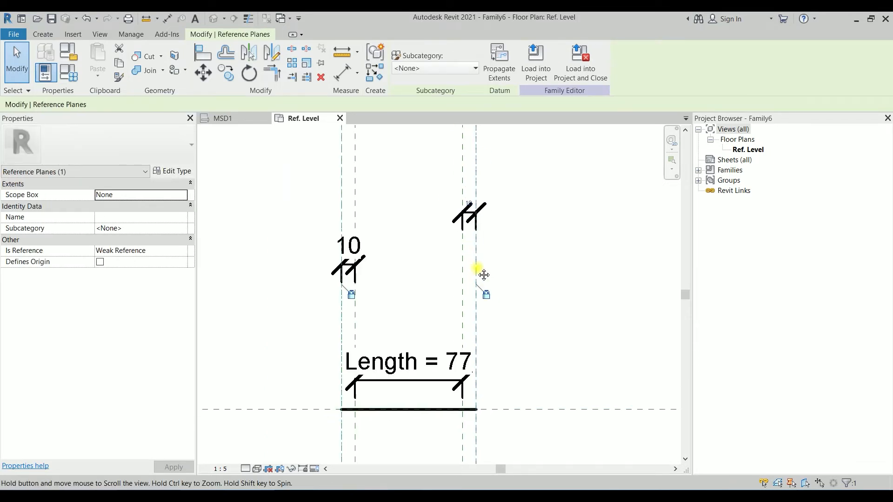
left_click_drag(479, 245, 589, 239)
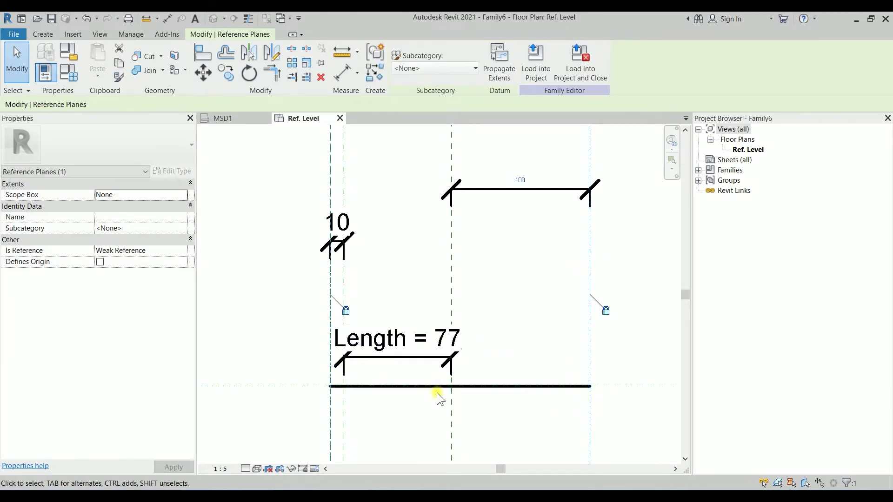
Step: Move the Right plane outward until Length is about 132, and back inward to about 122
left_click(450, 274)
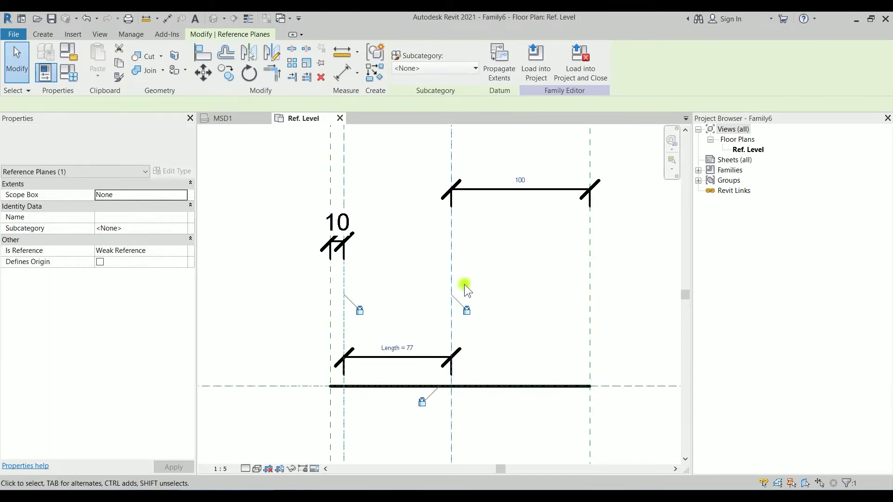
left_click_drag(494, 267, 529, 269)
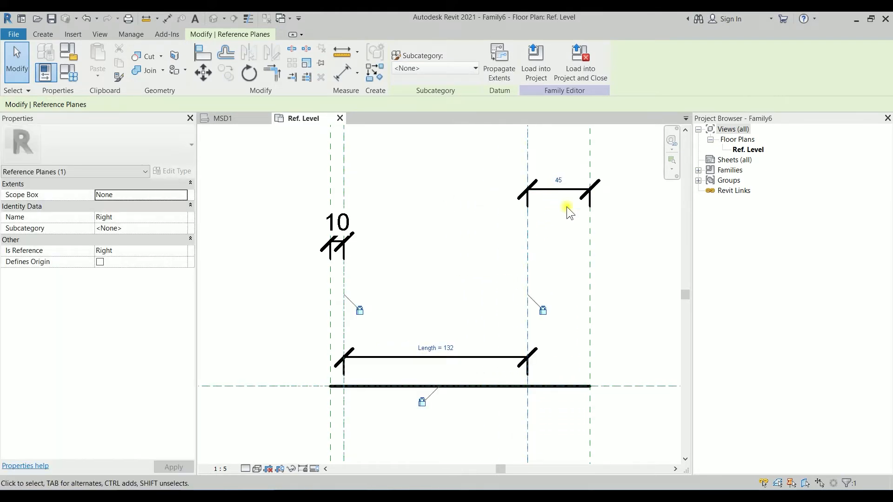
left_click(592, 266)
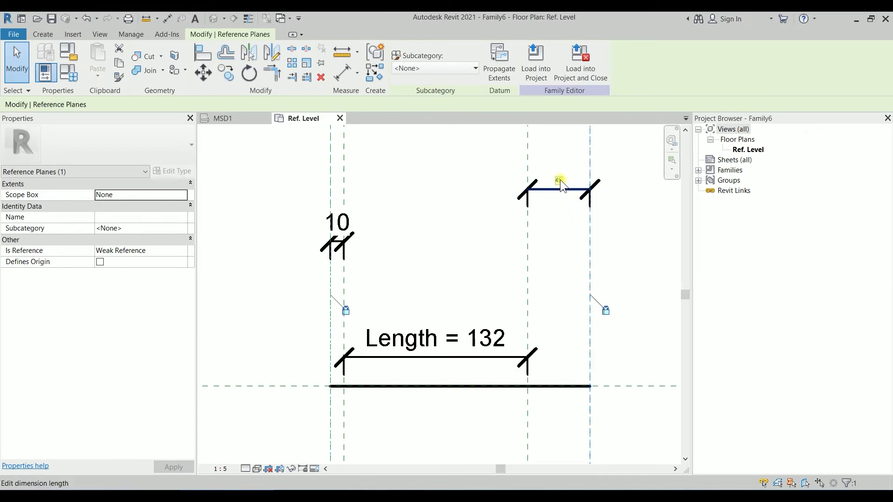
middle_click_drag(621, 278, 564, 285)
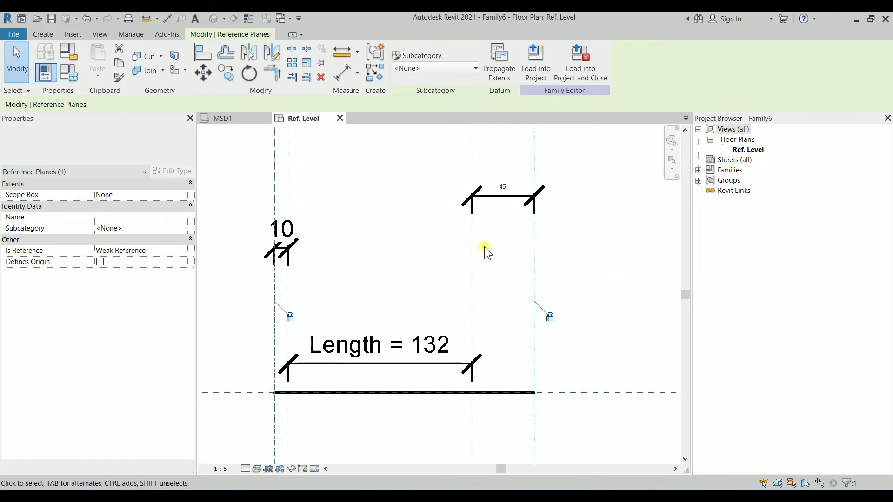
left_click(472, 248)
left_click_drag(473, 249, 458, 252)
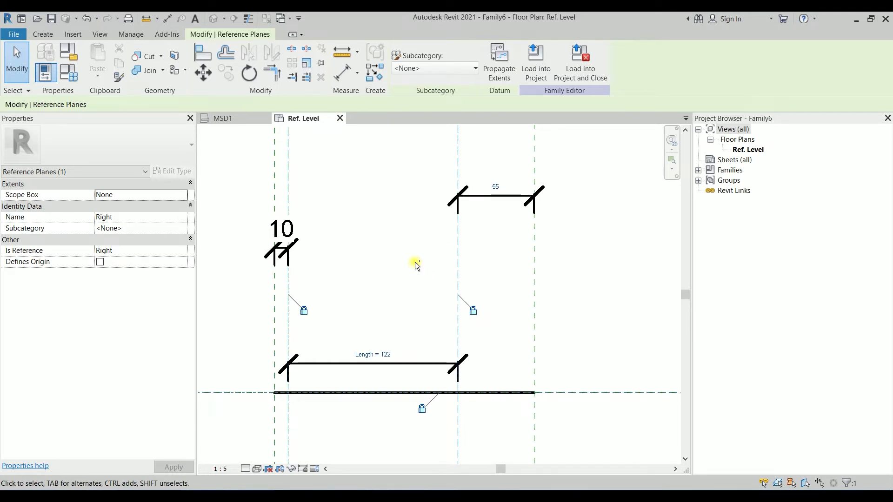
Step: Undo the last three moves of the Right plane and the right outer reference plane
key("ctrl+z")
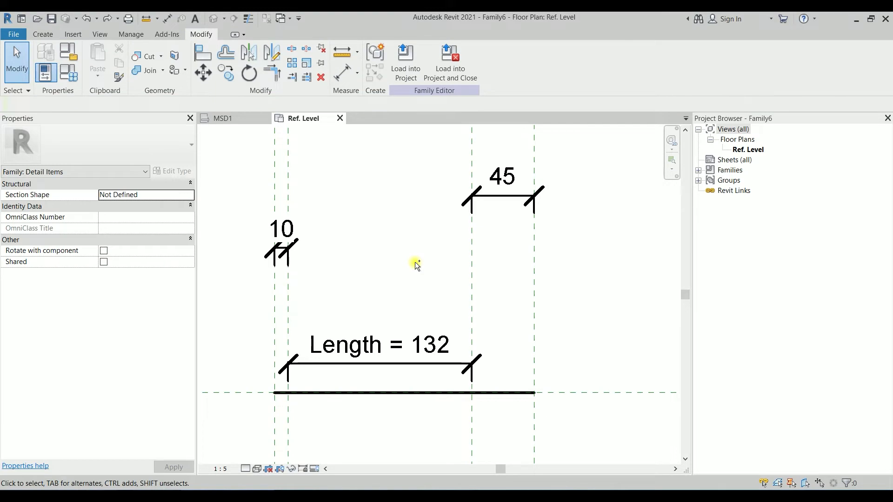
key("ctrl+z")
key("ctrl+z")
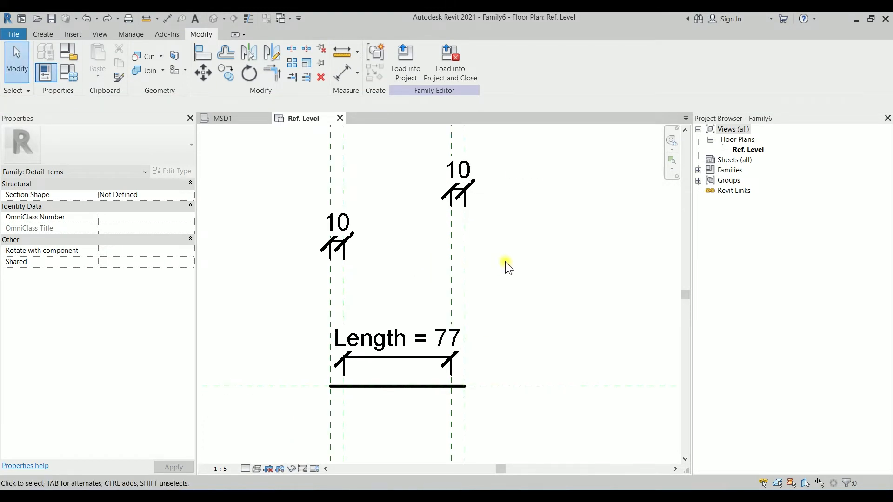
Step: Start a filled region in the Ref. Level view and set its type to Solid Fill - Black
middle_click_drag(564, 279, 557, 193)
scroll(414, 319, "up", 3)
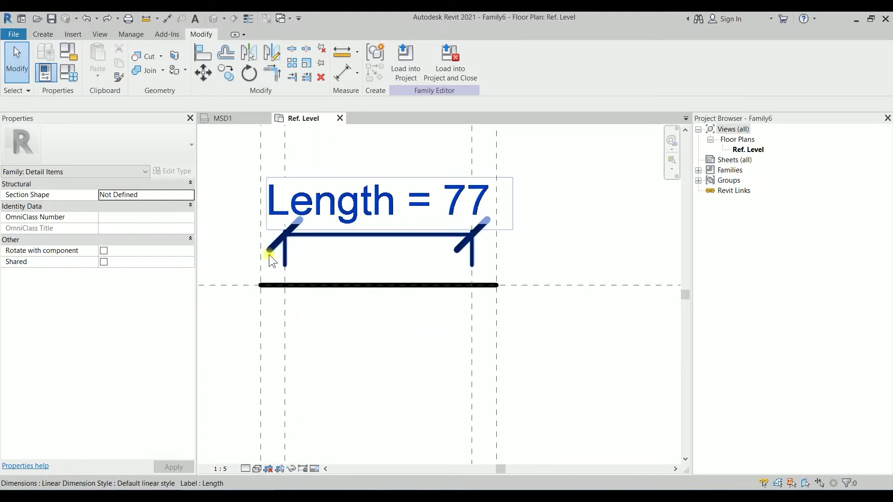
left_click(43, 34)
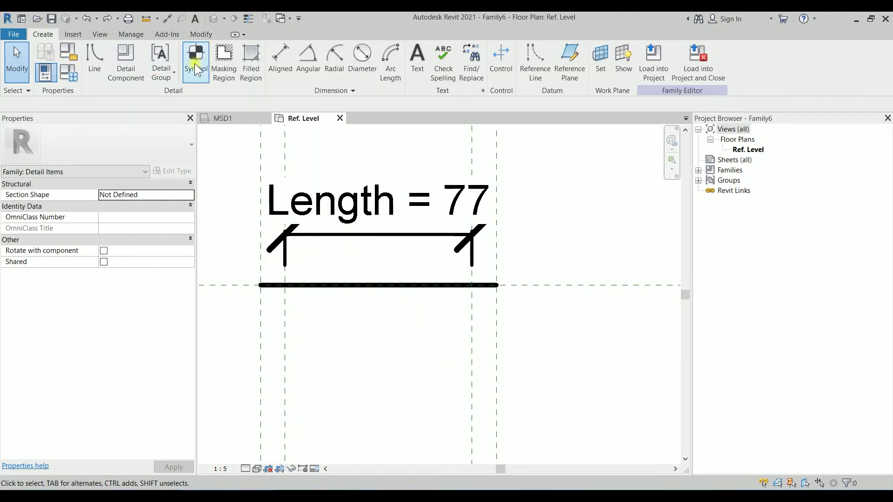
left_click(251, 60)
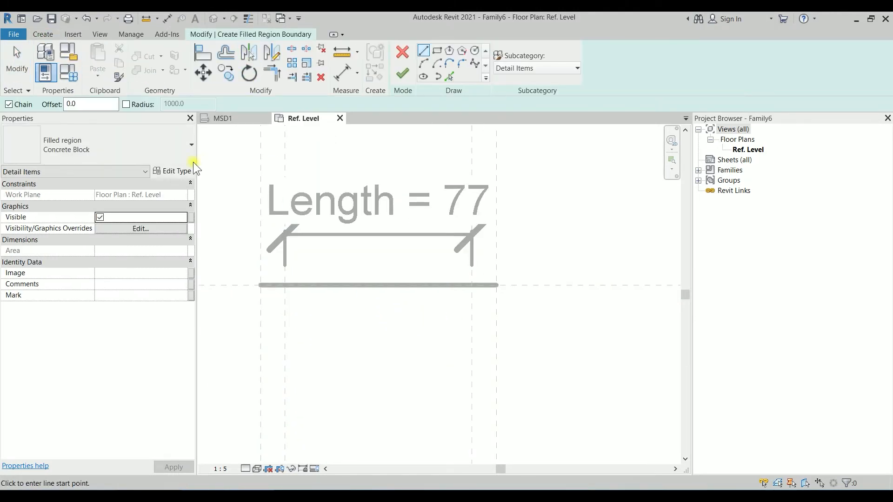
left_click(108, 151)
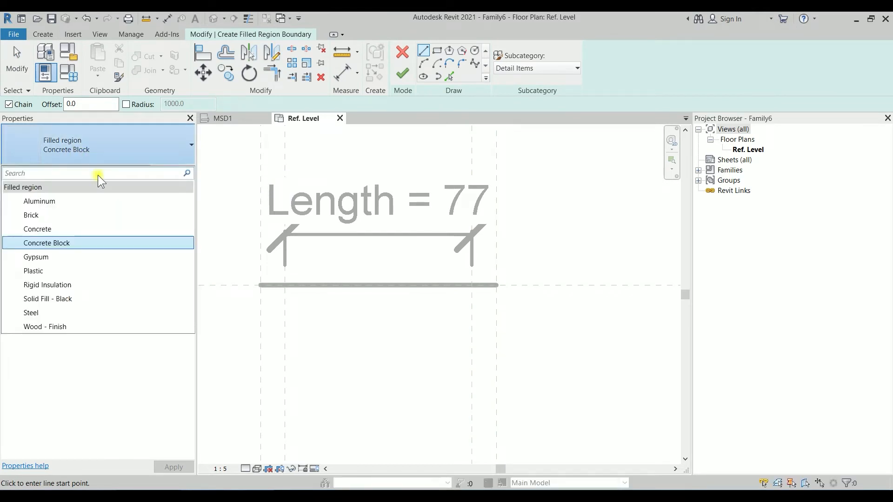
left_click(48, 303)
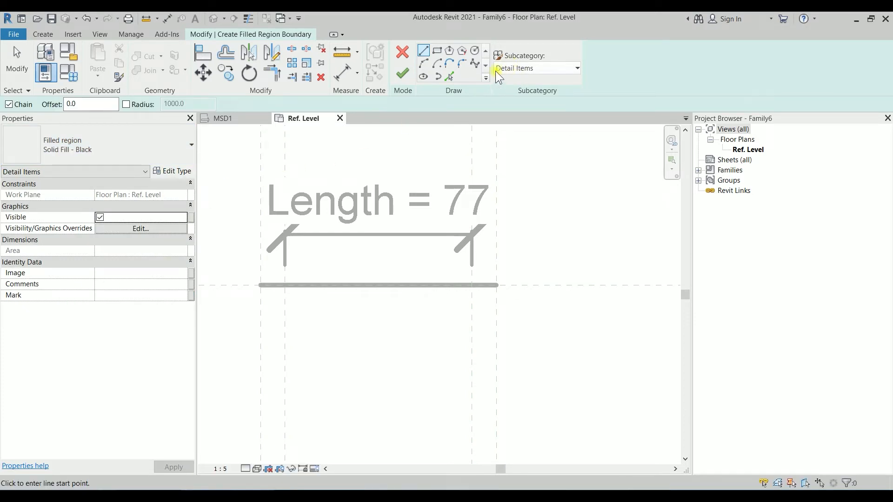
Step: Draw a rectangular boundary about 77 by 22 mm across the centre line between the Left and Right planes, locking both sides to the planes
left_click(436, 53)
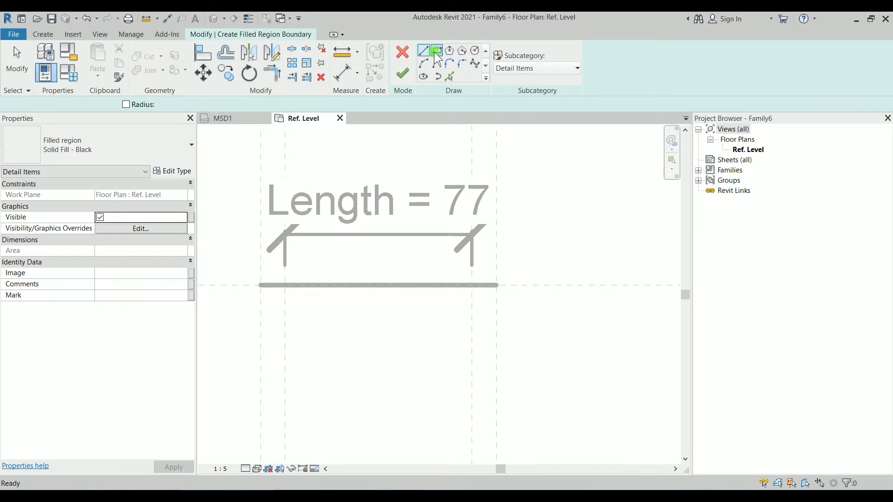
left_click(284, 260)
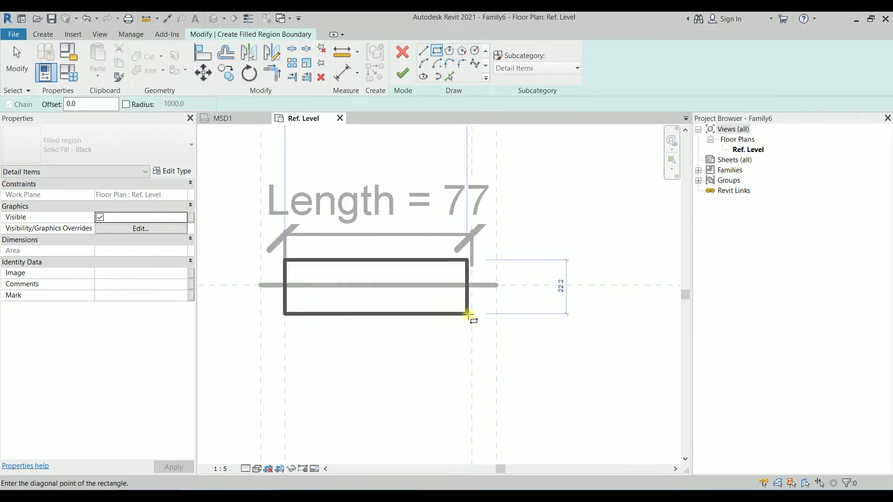
left_click(471, 315)
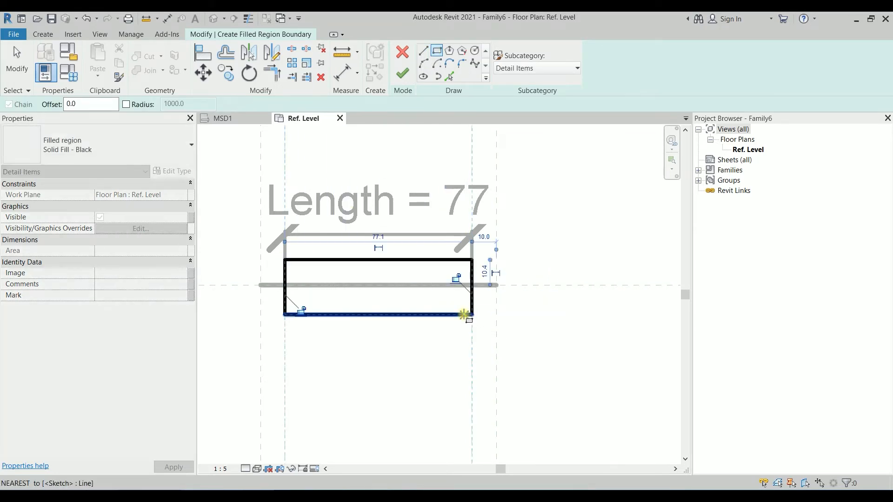
left_click(456, 278)
left_click(301, 311)
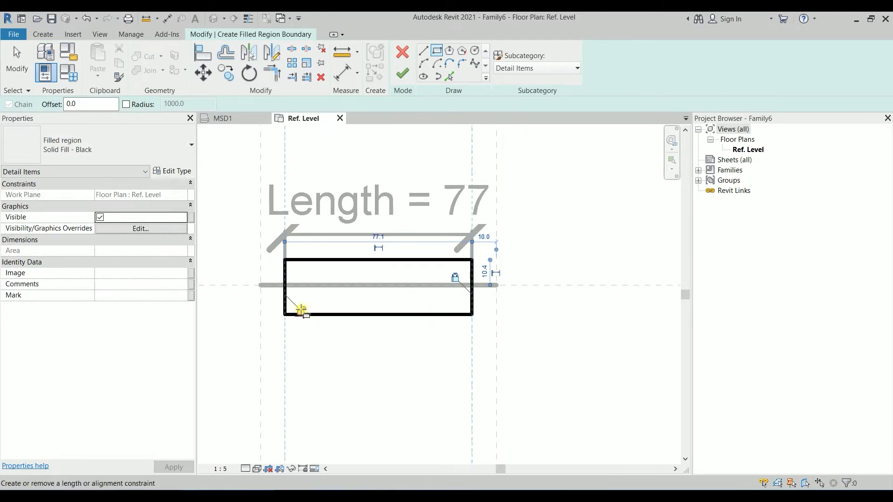
key("Escape")
key("Escape")
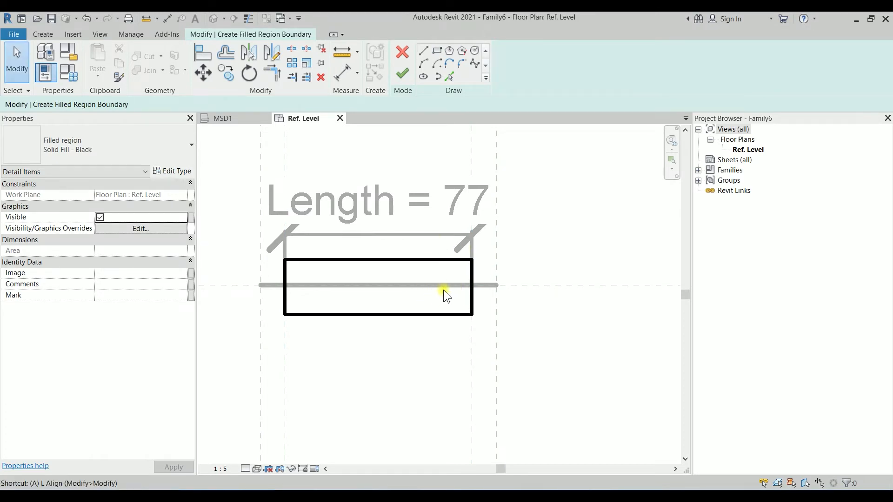
key("a")
key("l")
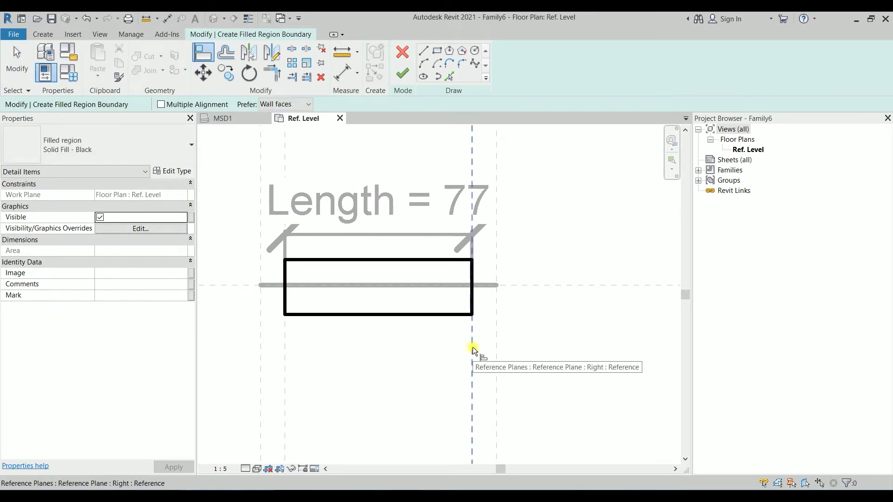
left_click(473, 347)
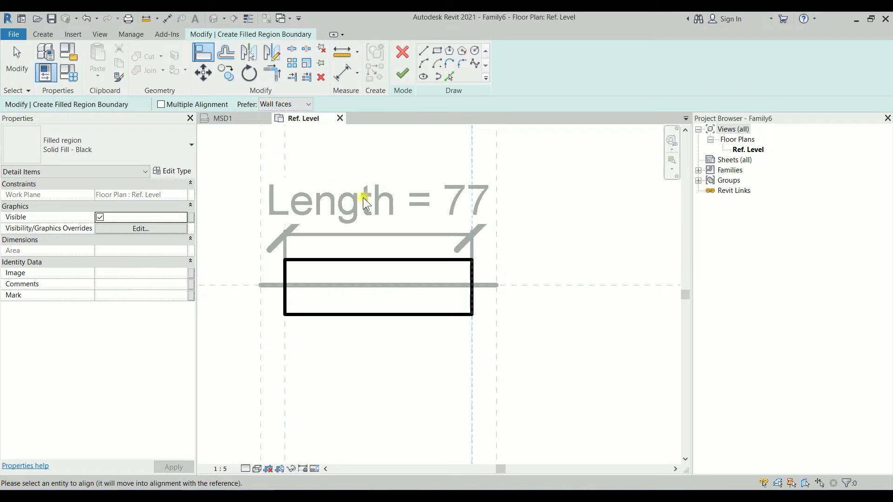
key("Escape")
Step: Dimension the boundary's upper edge, the centre line and the lower edge in one string beside the rectangle, and make the segments equal
key("d")
key("i")
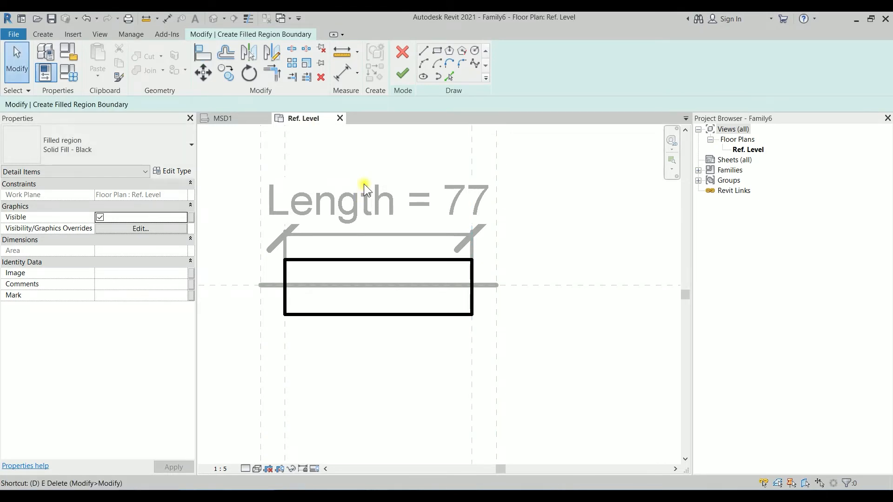
left_click(351, 259)
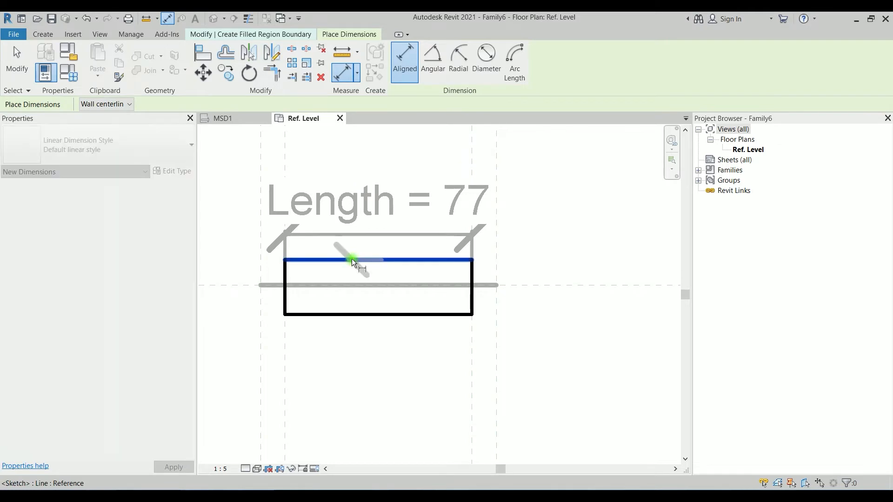
left_click(239, 286)
left_click(332, 315)
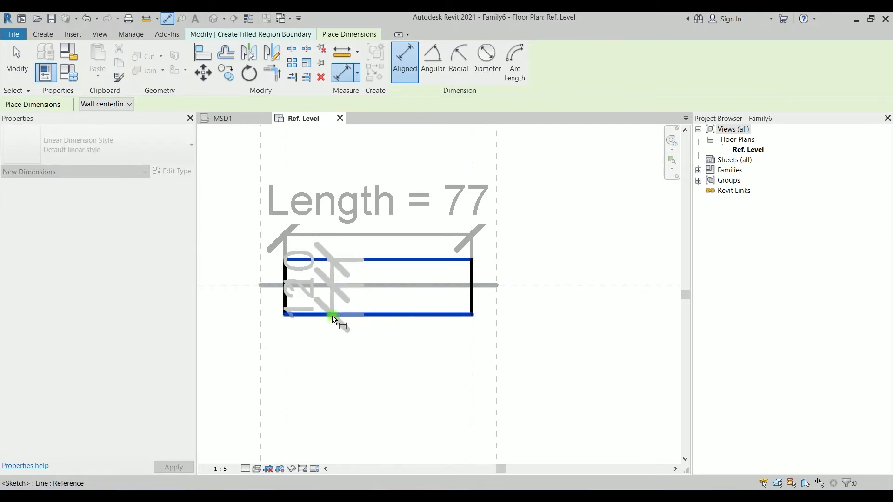
left_click(575, 348)
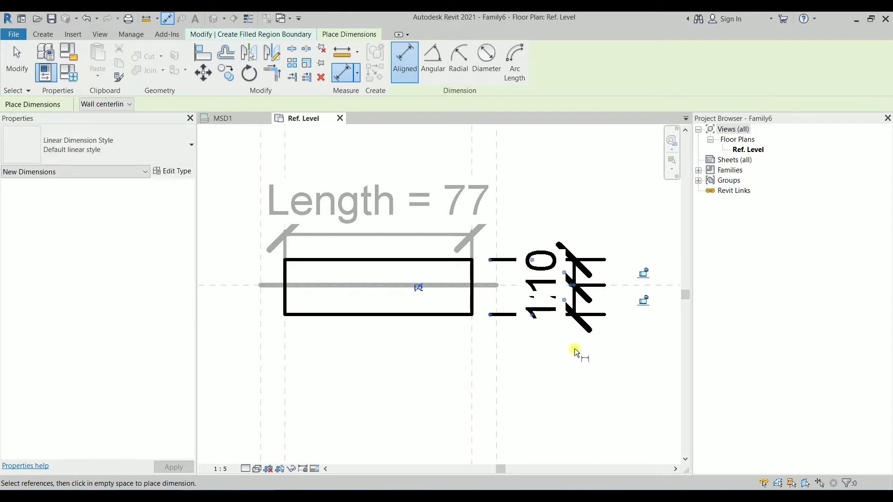
left_click(419, 287)
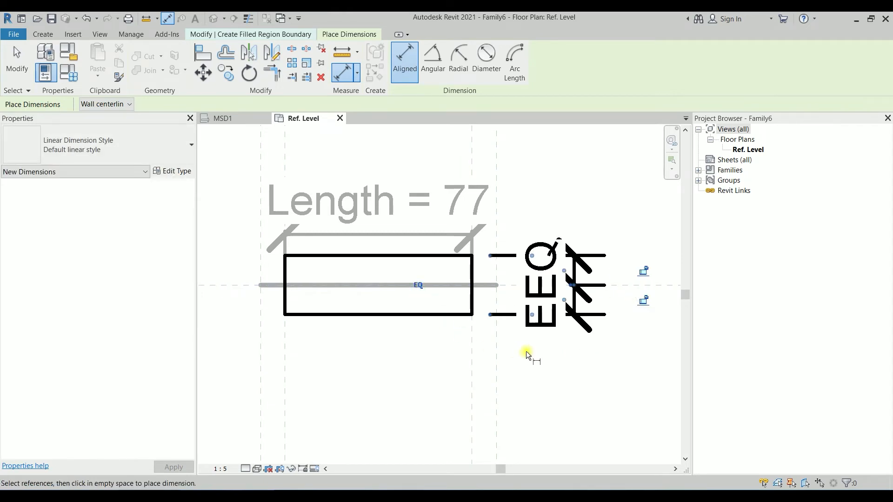
Step: Dimension the overall height of the boundary between its upper and lower edges on the side opposite the equalized dimension
left_click(317, 256)
left_click(317, 314)
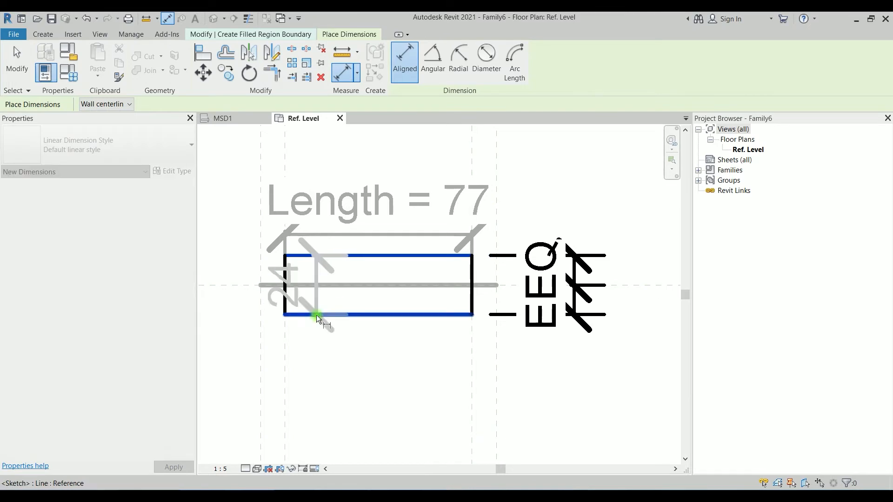
scroll(255, 318, "down", 1)
middle_click_drag(256, 318, 349, 286)
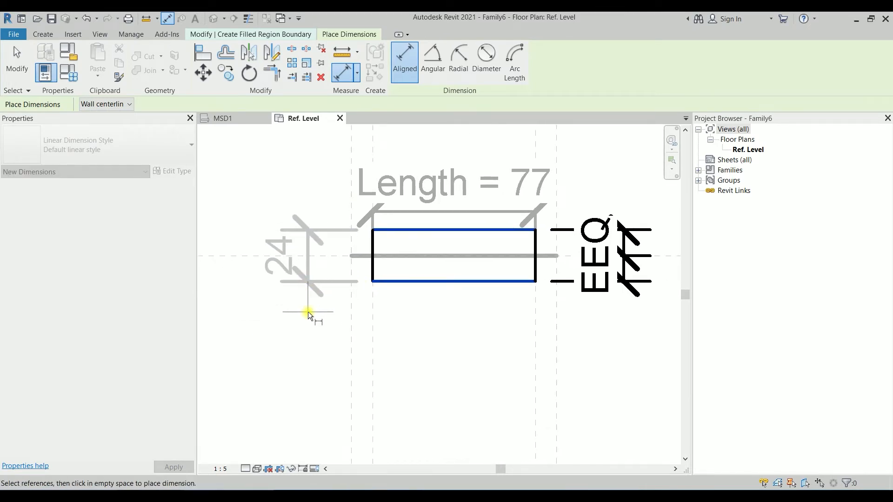
left_click(308, 311)
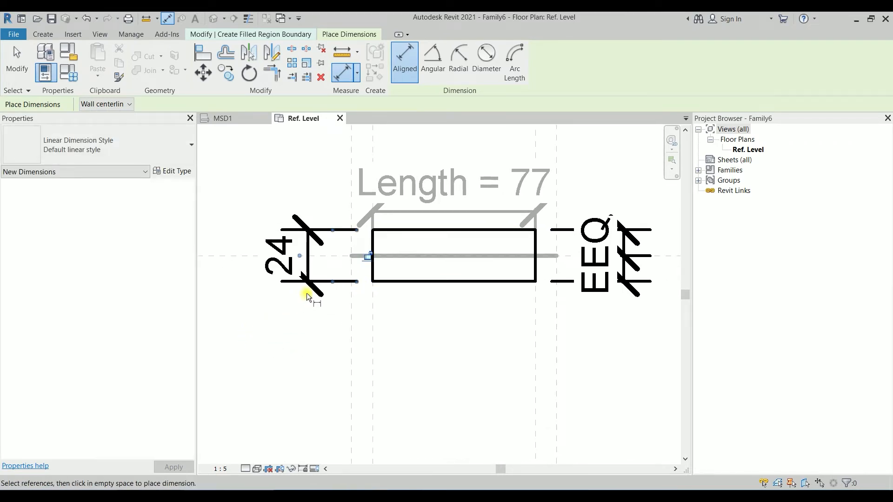
key("Escape")
key("Escape")
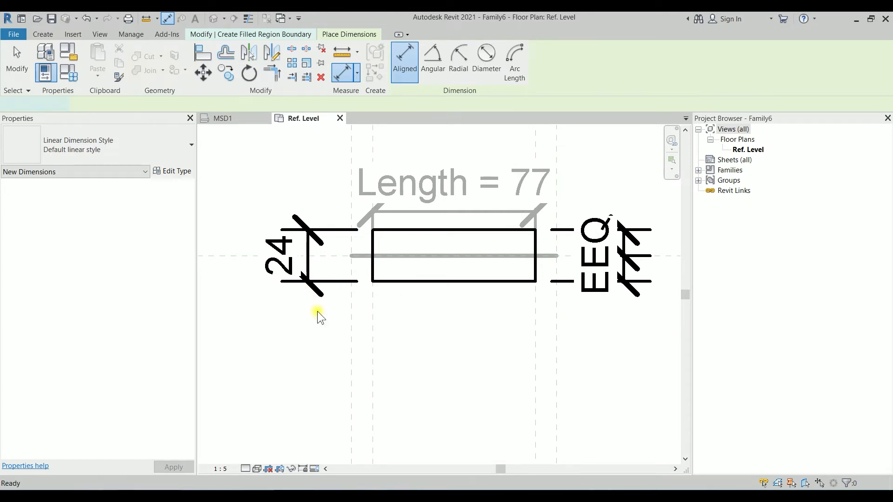
Step: Label the overall height dimension with a new instance family parameter named Bolt DIA, grouped under Dimensions
left_click(305, 278)
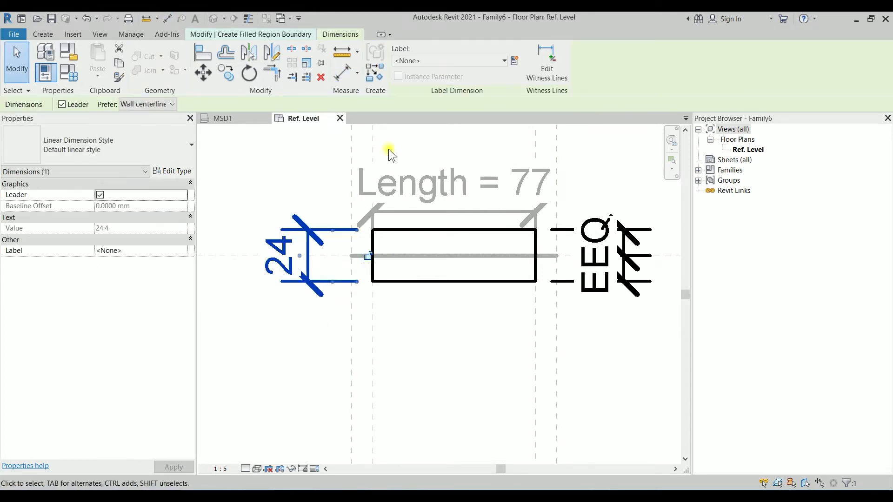
left_click(515, 62)
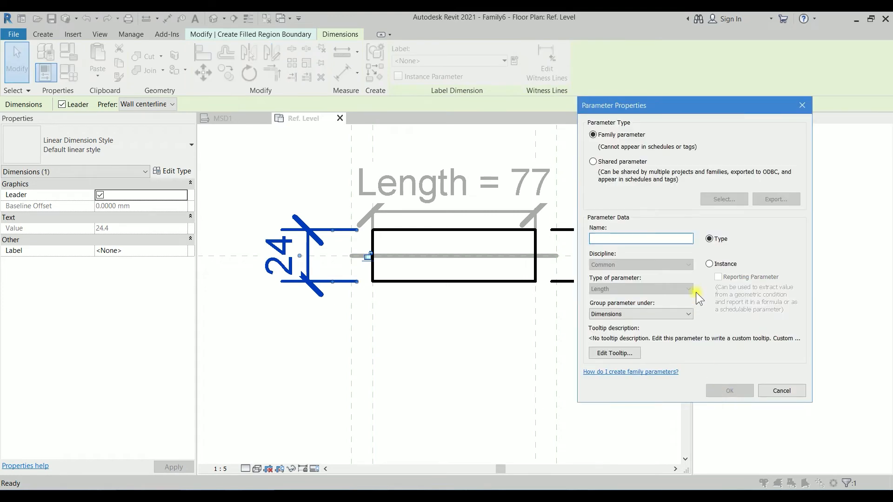
left_click(710, 263)
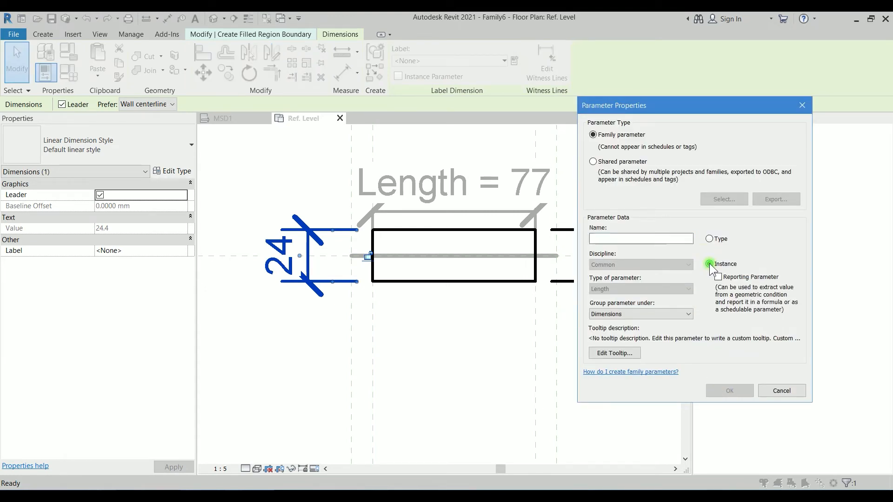
left_click(650, 235)
type("Bolt")
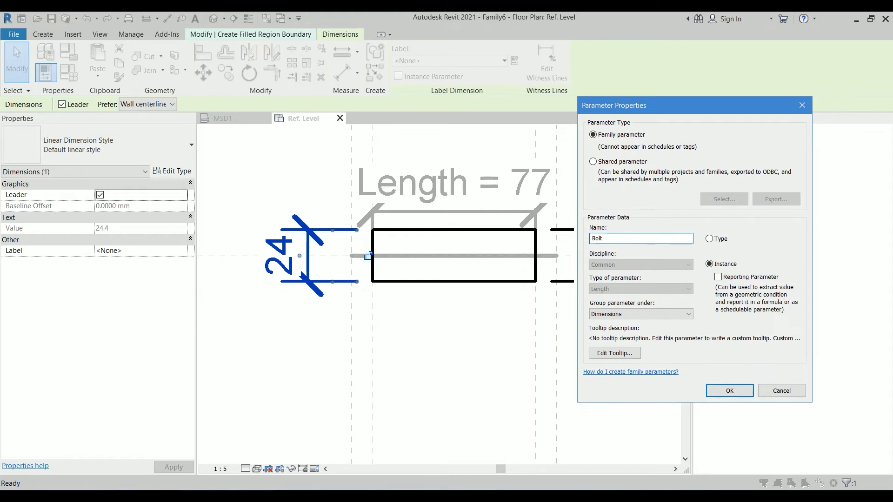
type(" DIA")
left_click(730, 391)
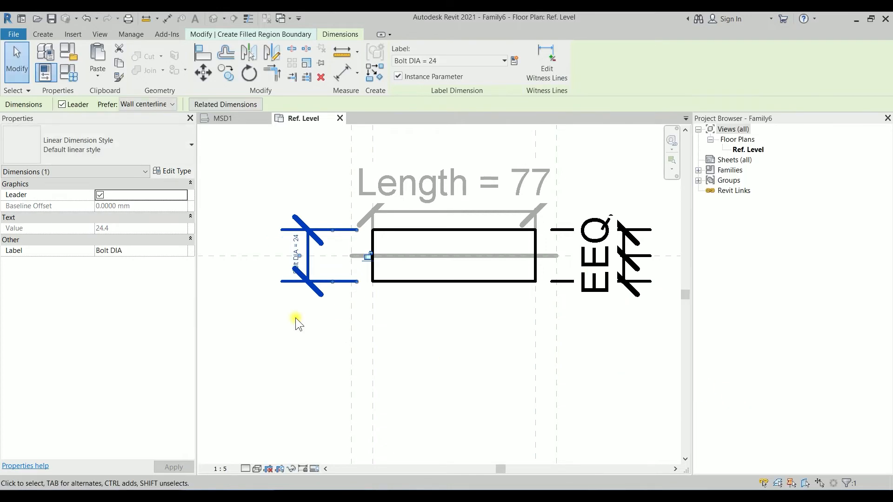
Step: Set the Bolt DIA parameter to 20 in the family types
left_click(73, 79)
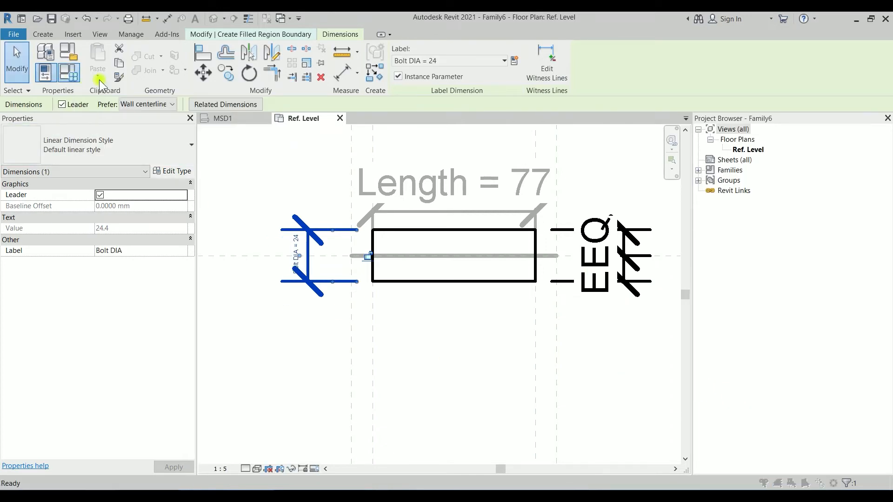
left_click(636, 226)
double_click(635, 226)
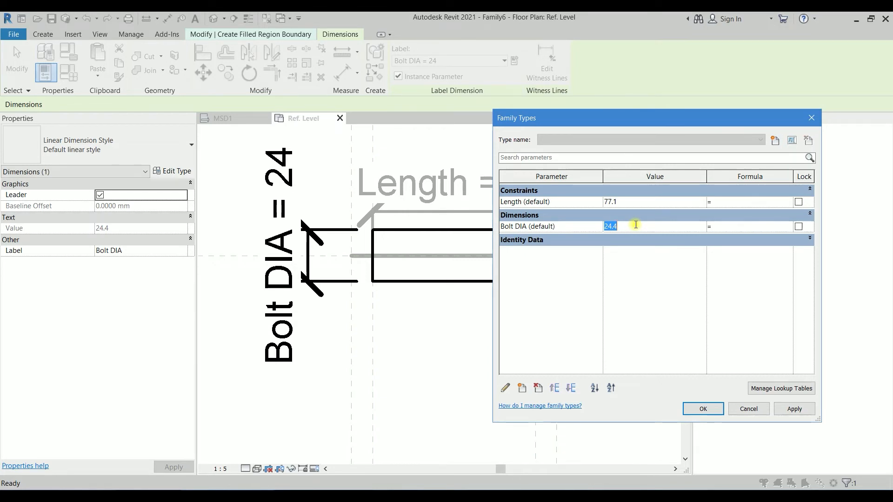
type("20")
left_click(714, 409)
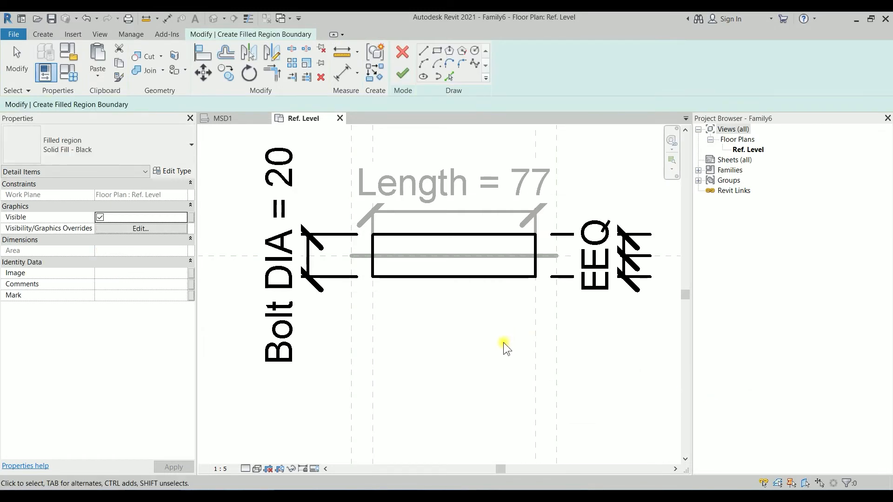
Step: Finish the filled region boundary and deselect the resulting region
scroll(498, 340, "down", 3)
middle_click_drag(492, 337, 449, 355)
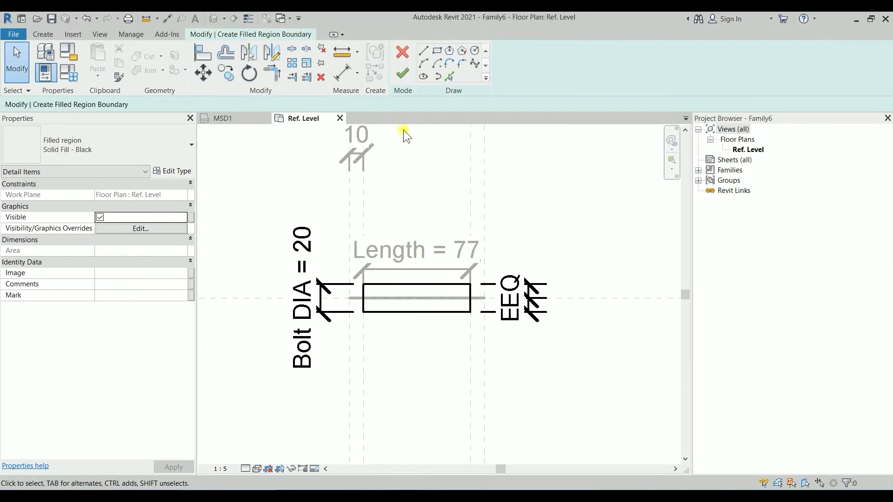
left_click(404, 76)
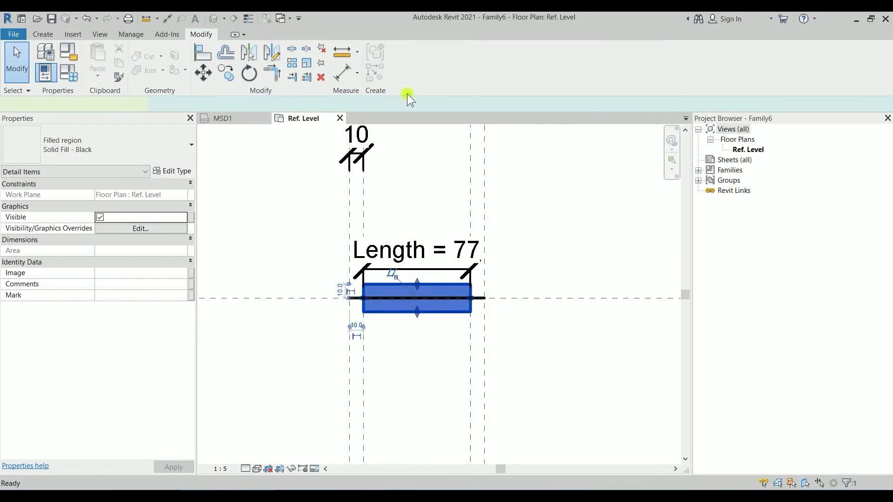
left_click(502, 214)
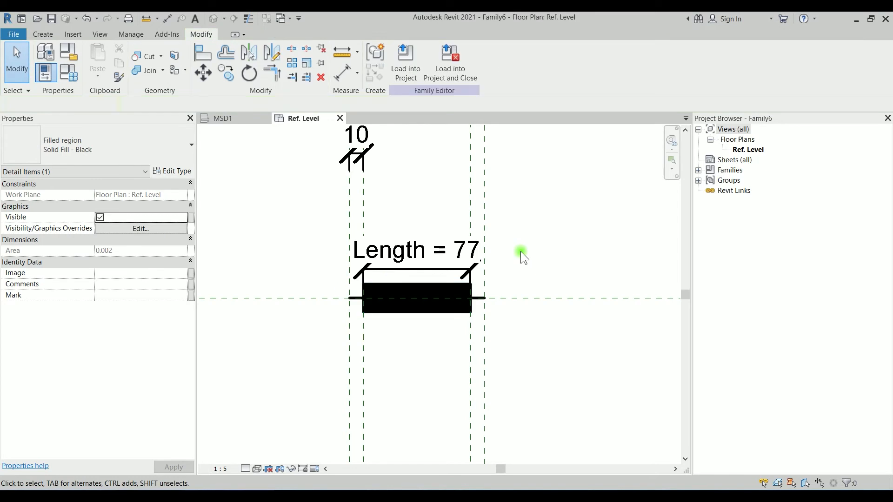
Step: Move the Right reference plane outward until Length is about 182, and undo the move
left_click(470, 190)
left_click_drag(482, 175, 614, 180)
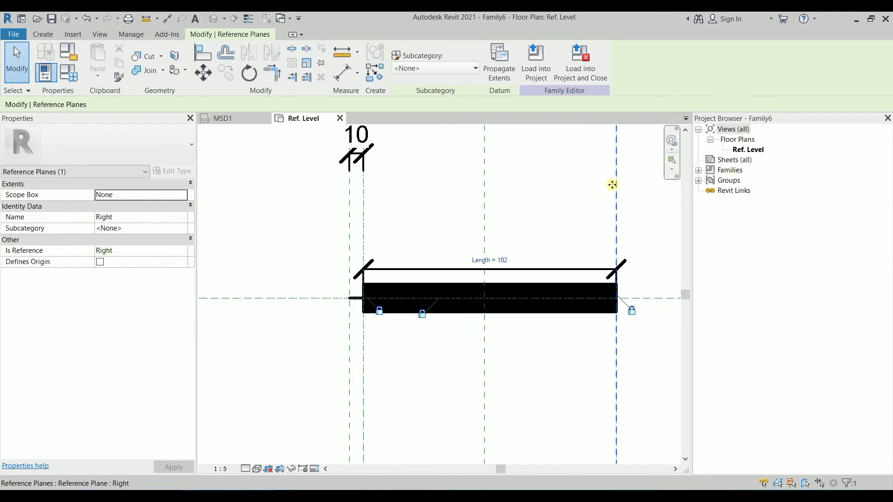
scroll(591, 260, "down", 2)
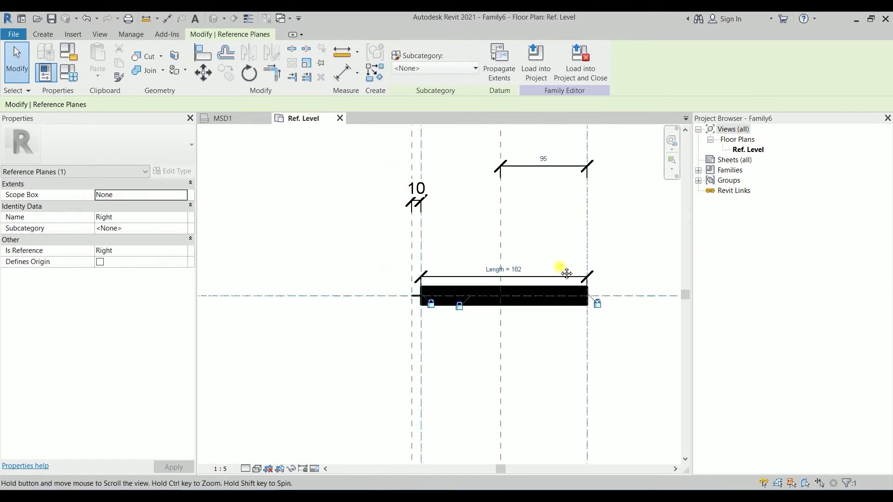
middle_click_drag(564, 273, 512, 184)
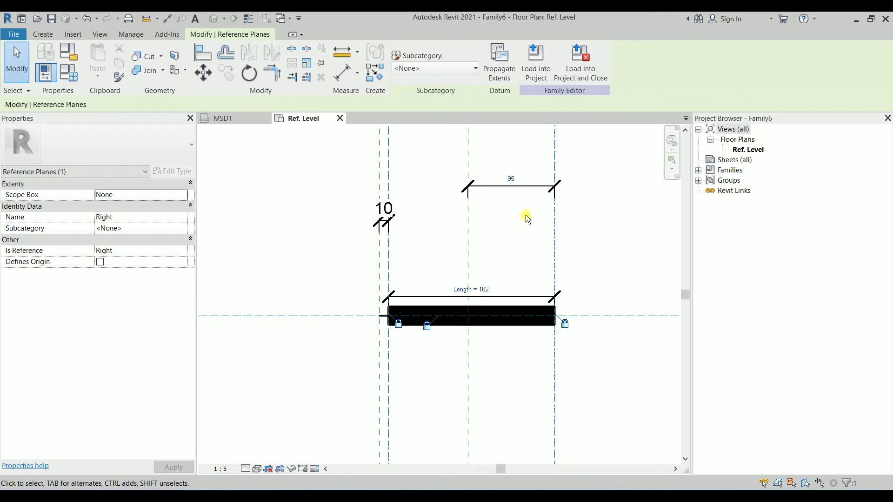
key("ctrl+z")
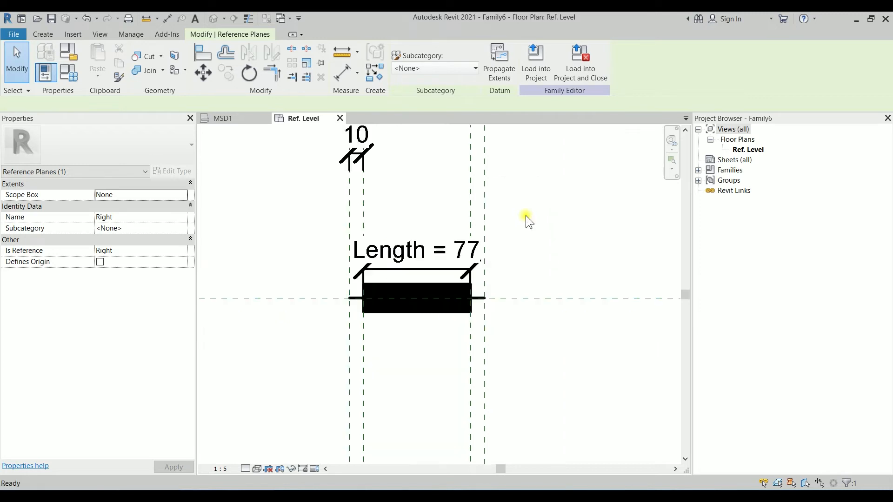
Step: Check the lock on the right 10 mm dimension and move the Right reference plane outward until Length is about 155
middle_click_drag(526, 216, 517, 261)
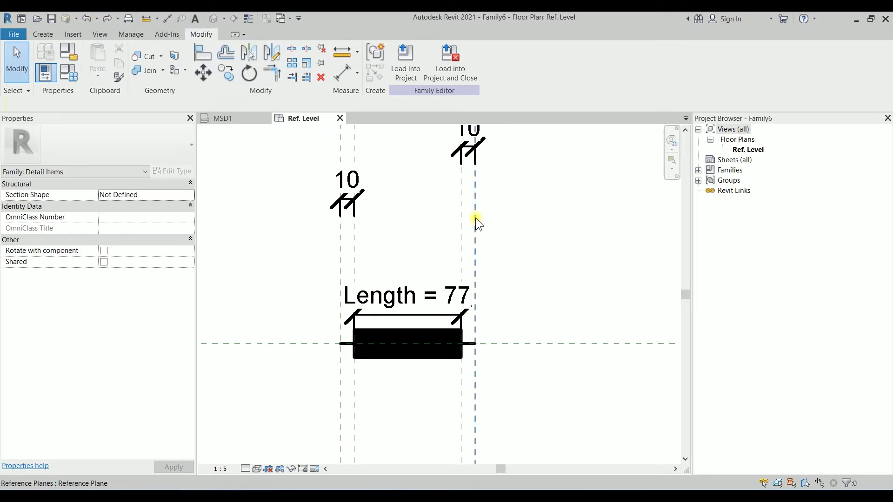
left_click(472, 152)
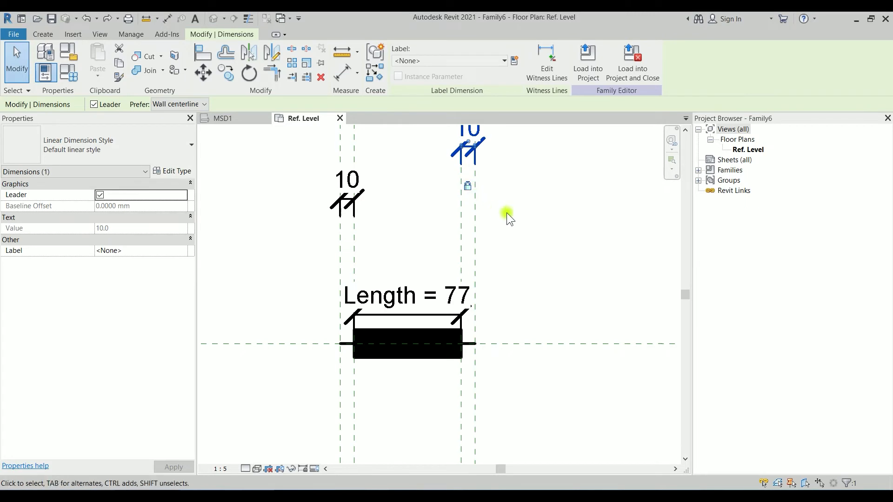
left_click(461, 228)
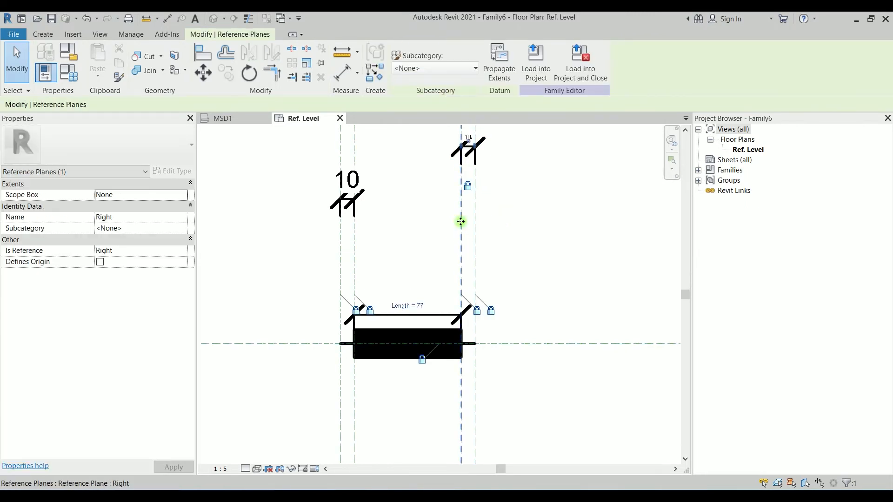
left_click_drag(461, 221, 568, 228)
left_click(510, 250)
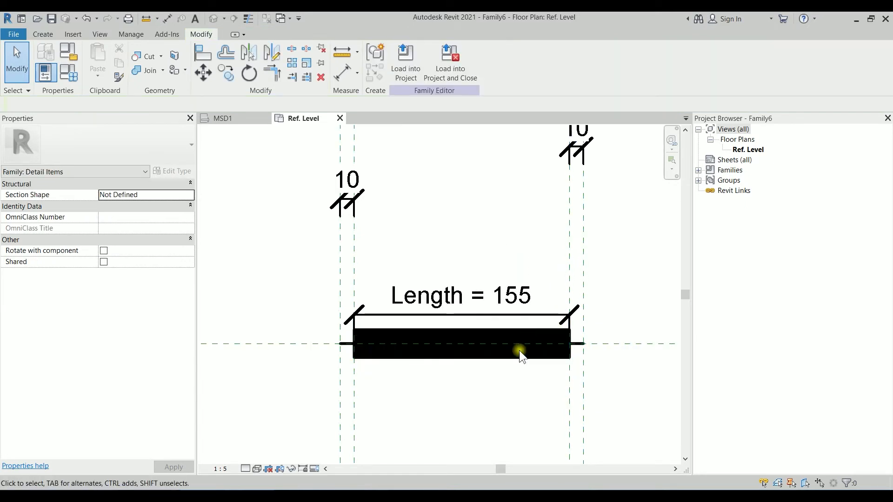
Step: Flex the Bolt DIA parameter in the family types by applying 24 and after that 12
left_click(69, 72)
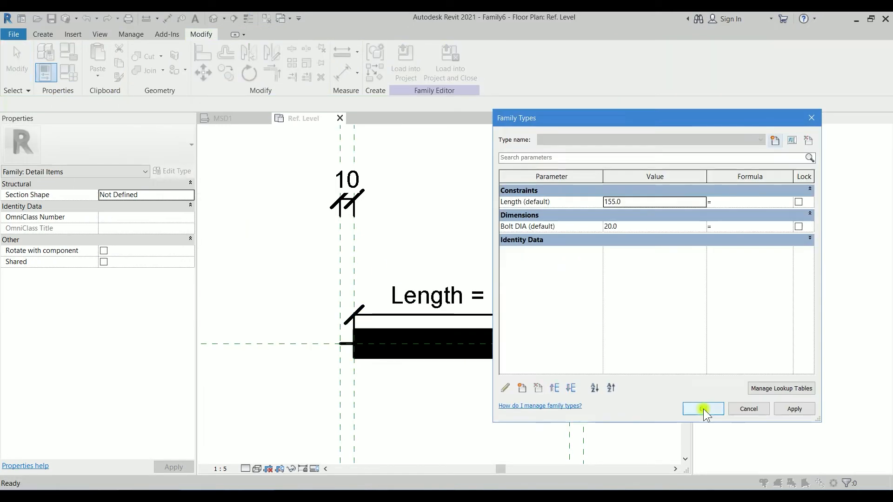
left_click(632, 225)
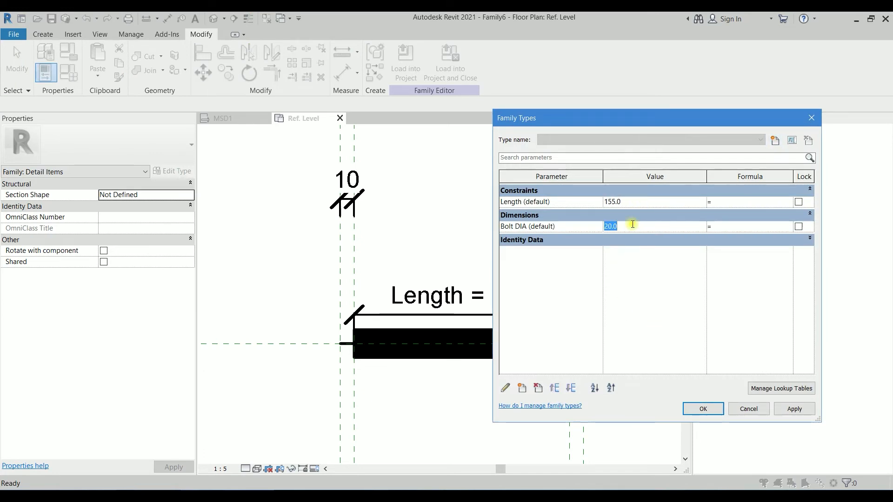
type("24")
left_click(785, 409)
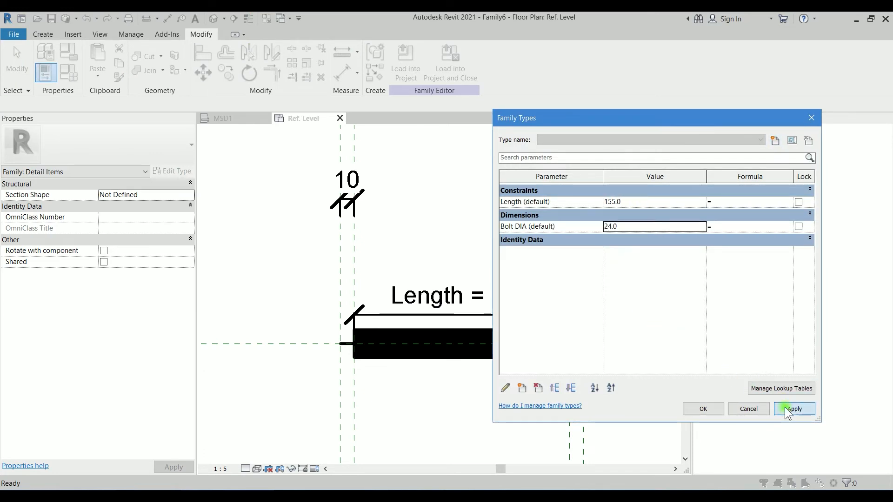
left_click(629, 227)
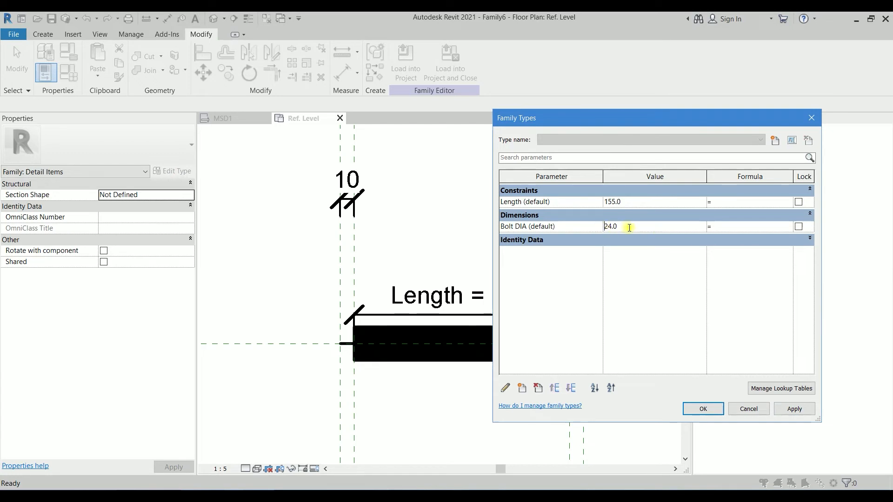
double_click(629, 228)
type("12")
left_click(794, 410)
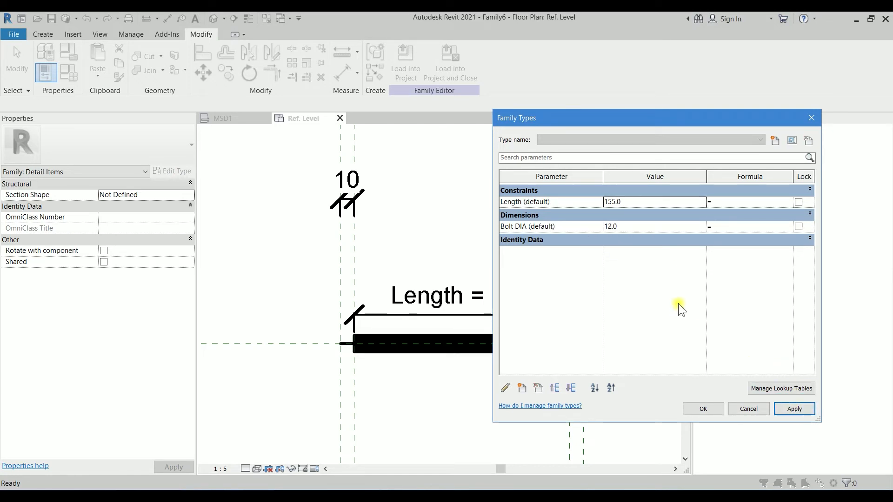
Step: Accept the family types and save the family to the Desktop as Bolt_Elevation with the maximum backups set to 1
left_click(703, 409)
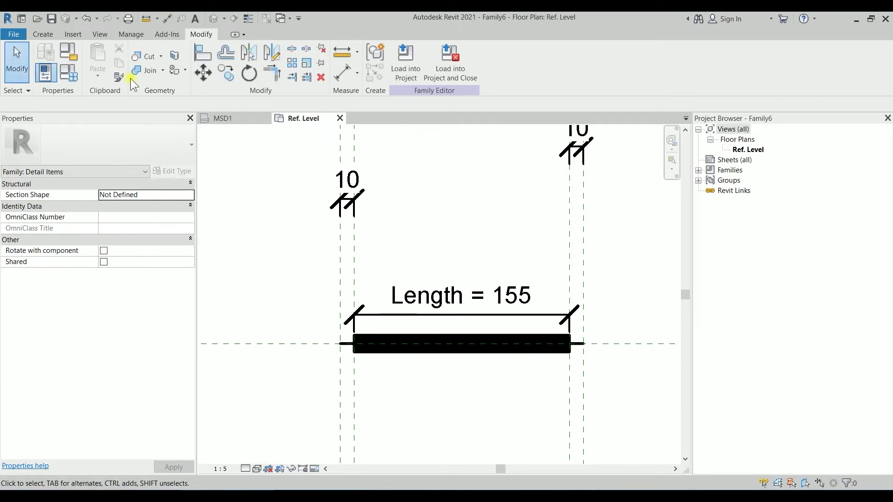
left_click(51, 19)
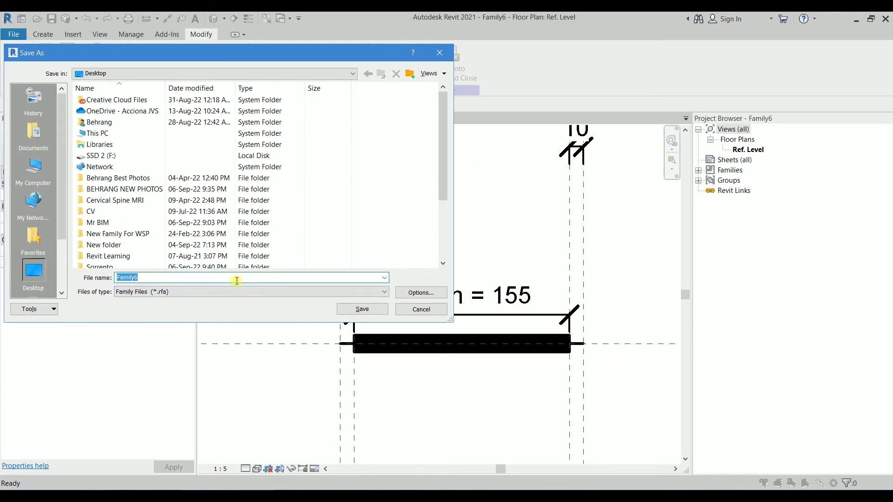
type("Bolt_Elevation")
left_click(421, 293)
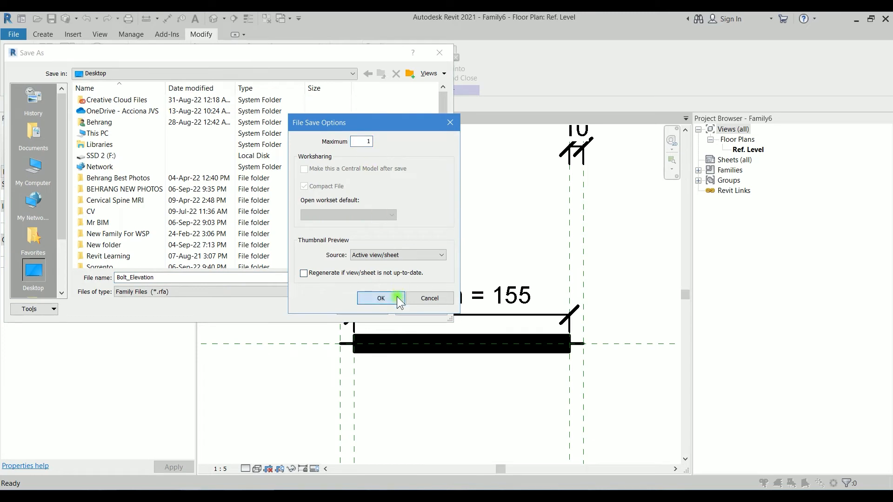
left_click(379, 298)
left_click(366, 306)
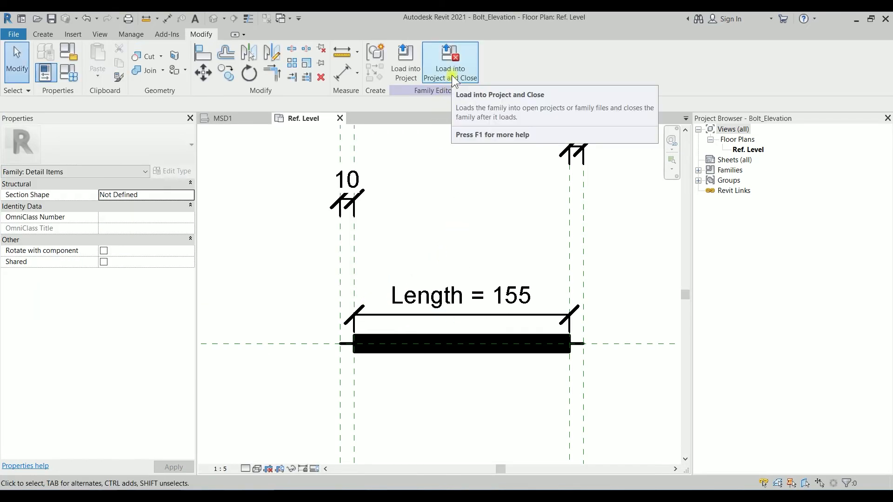
Step: Load the bolt family into the project, close it, and place a horizontal bolt about 145 mm long beside the MSD1 connection detail
left_click(452, 76)
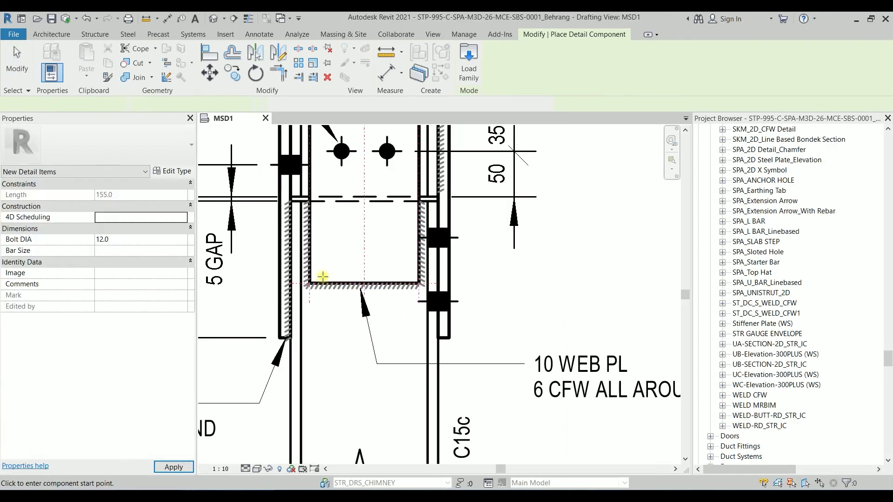
scroll(436, 262, "down", 1)
middle_click_drag(436, 276, 434, 232)
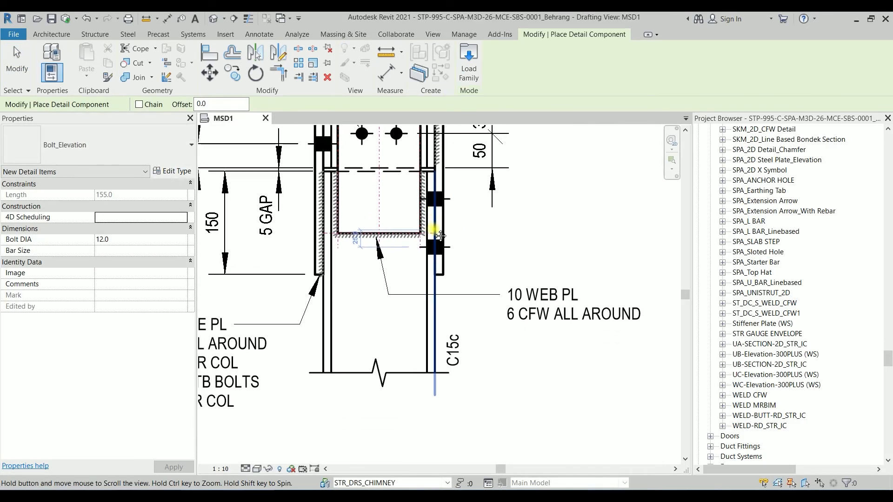
left_click(483, 243)
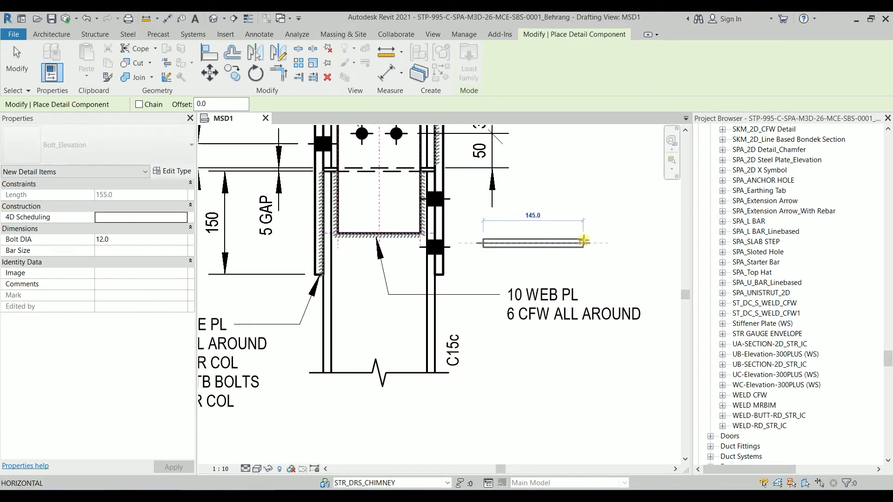
left_click(584, 242)
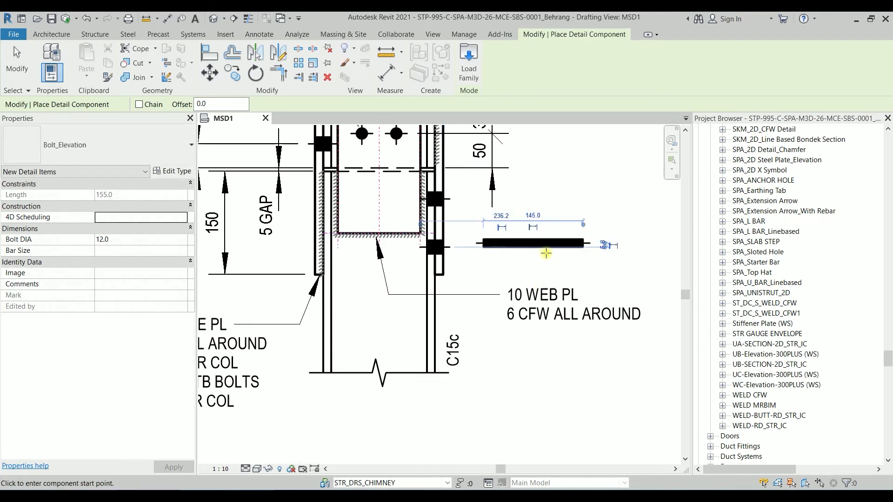
key("Escape")
key("Escape")
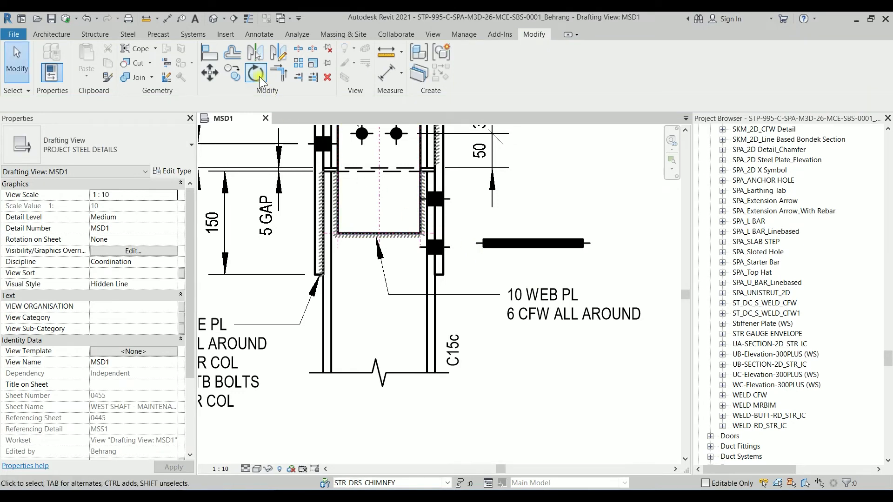
left_click(264, 35)
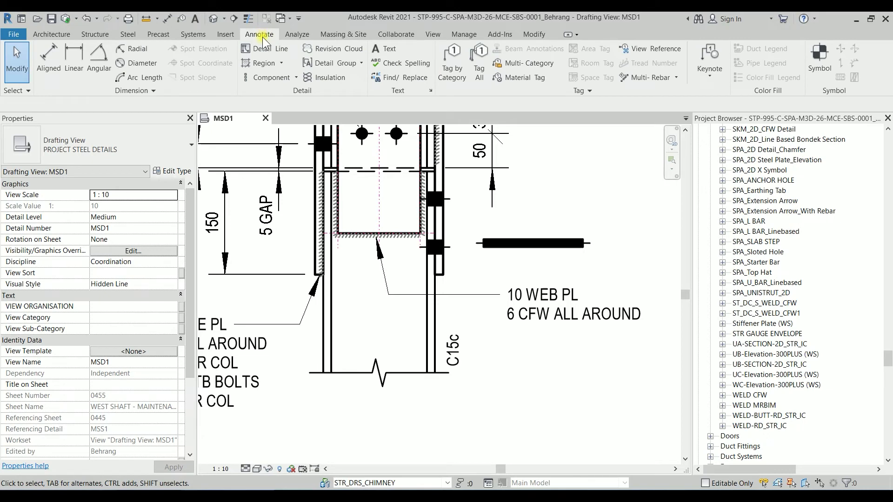
left_click(297, 78)
left_click(292, 96)
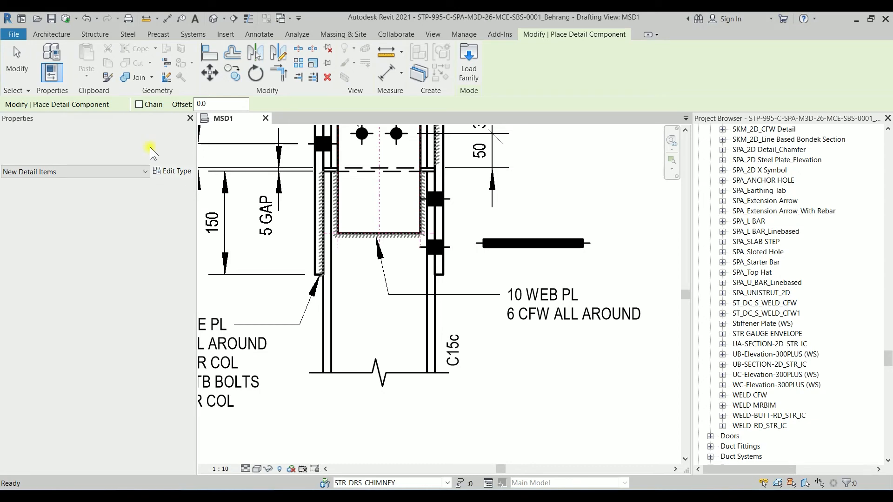
left_click(174, 149)
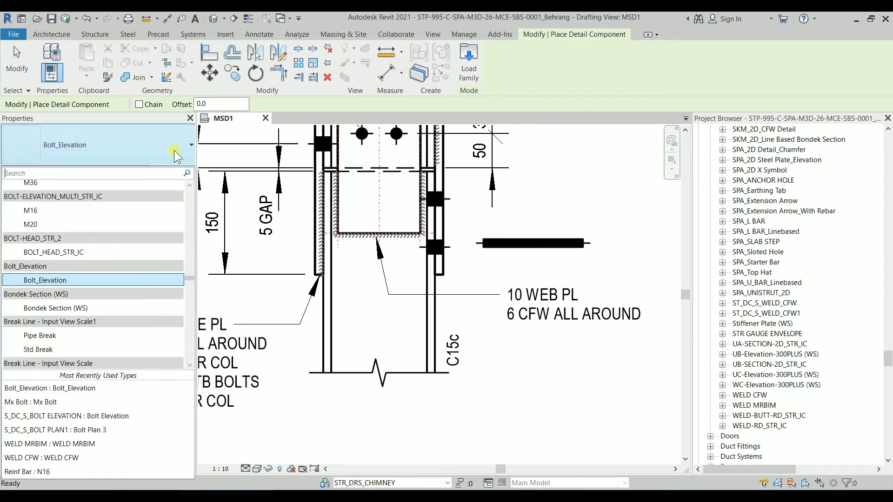
left_click(170, 145)
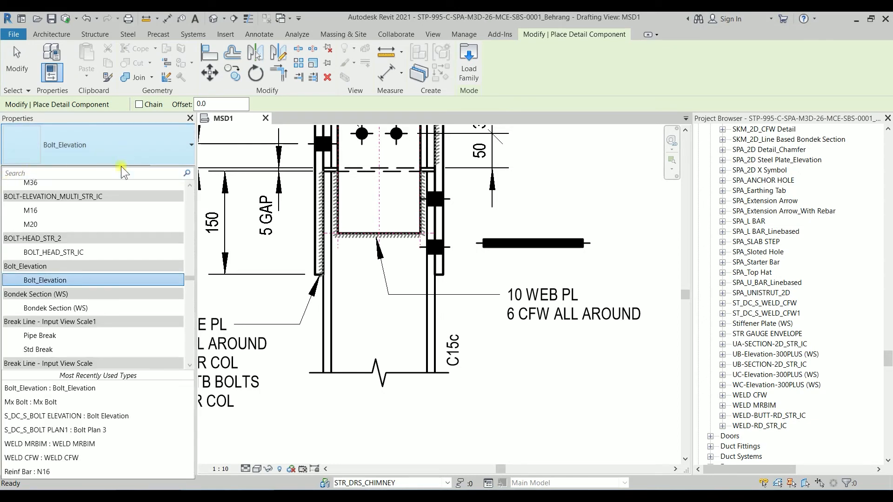
left_click(91, 285)
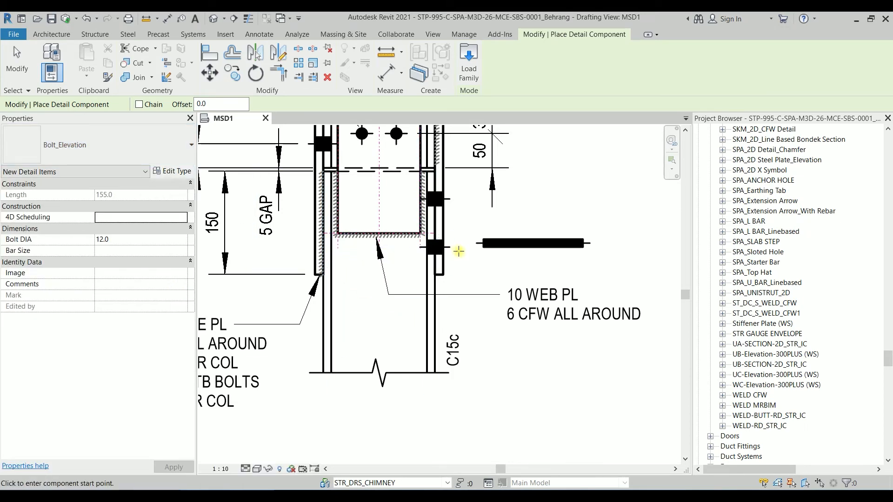
key("Escape")
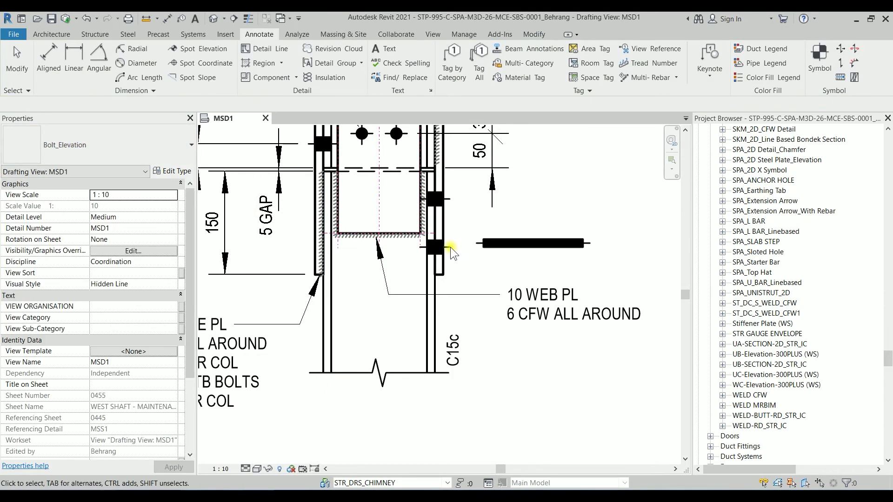
Step: Delete the existing lower bolt on the right-hand flange plate of the lower column
left_click(449, 246)
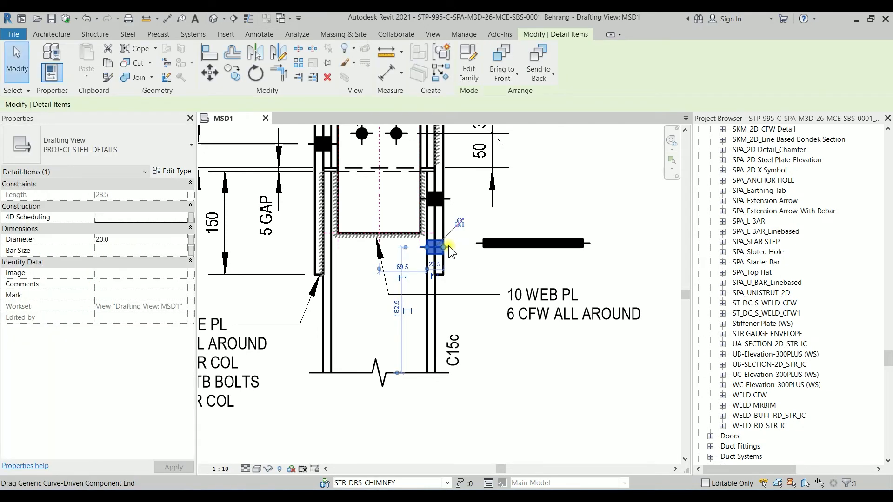
scroll(449, 245, "up", 2)
key("Escape")
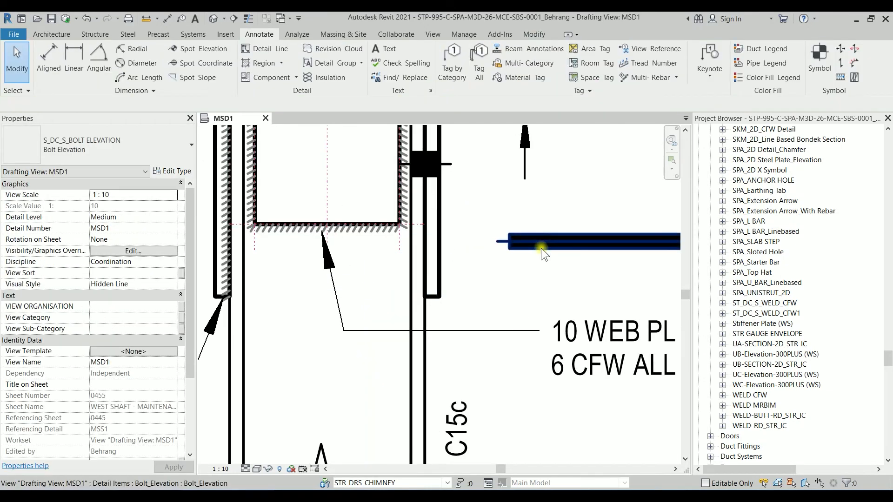
Step: Create a similar component from the sample bolt and place it about 23.5 mm long across the lower column's right flange and plate
left_click(540, 247)
key("c")
key("s")
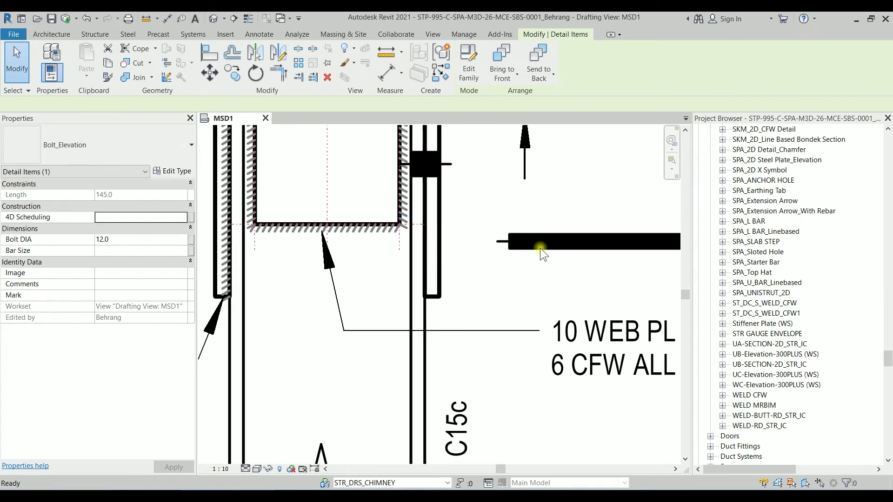
left_click(411, 255)
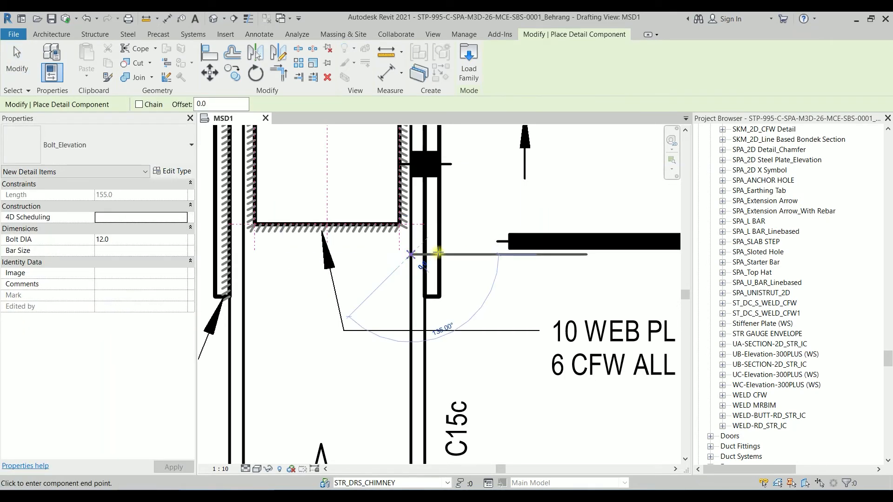
left_click(438, 254)
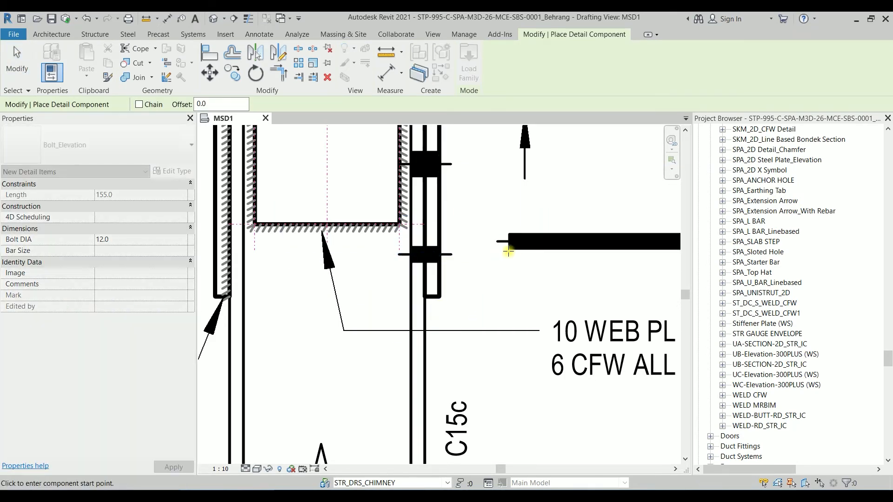
key("Escape")
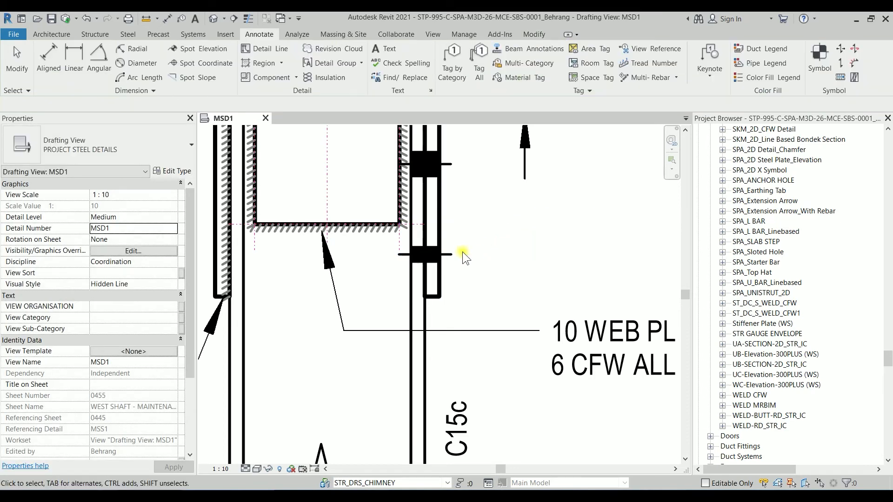
Step: Set the Bolt DIA of the new bolt on the right-hand flange plate to 20
left_click(449, 255)
scroll(454, 254, "down", 2)
middle_click_drag(460, 249, 466, 334)
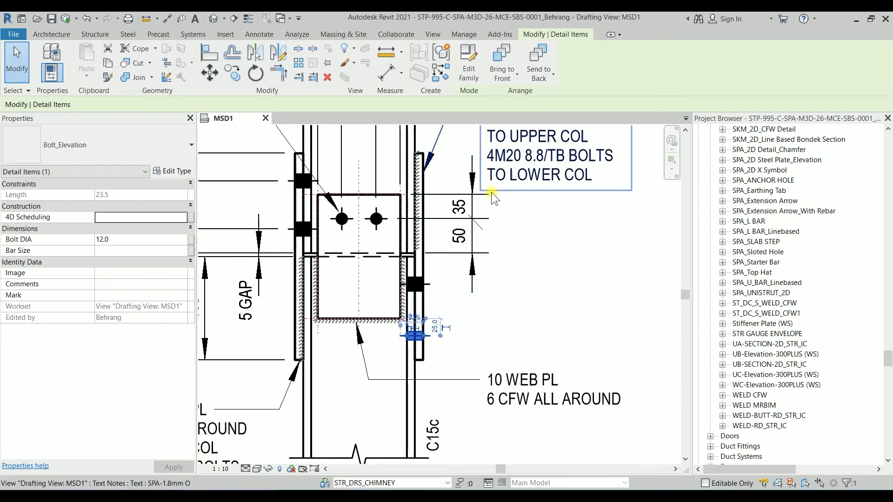
mouse_move(492, 218)
middle_mouse_down()
mouse_move(460, 323)
mouse_move(481, 207)
middle_mouse_up()
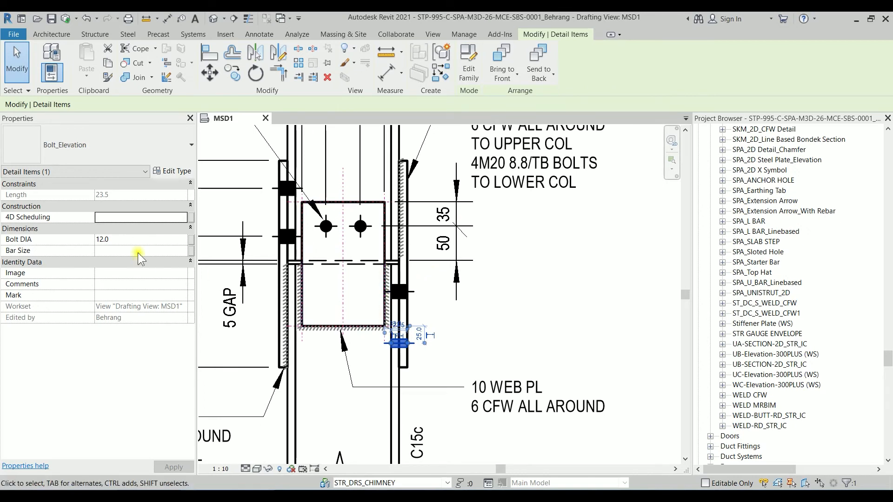
left_click(135, 238)
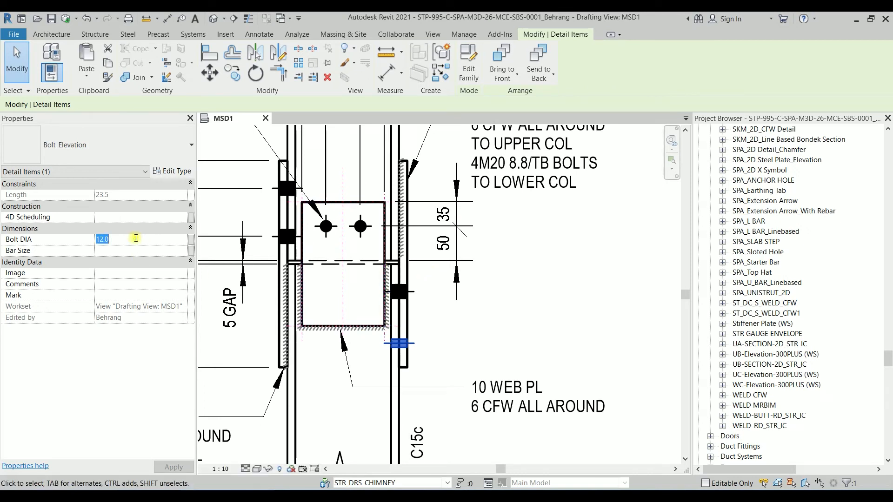
type("20")
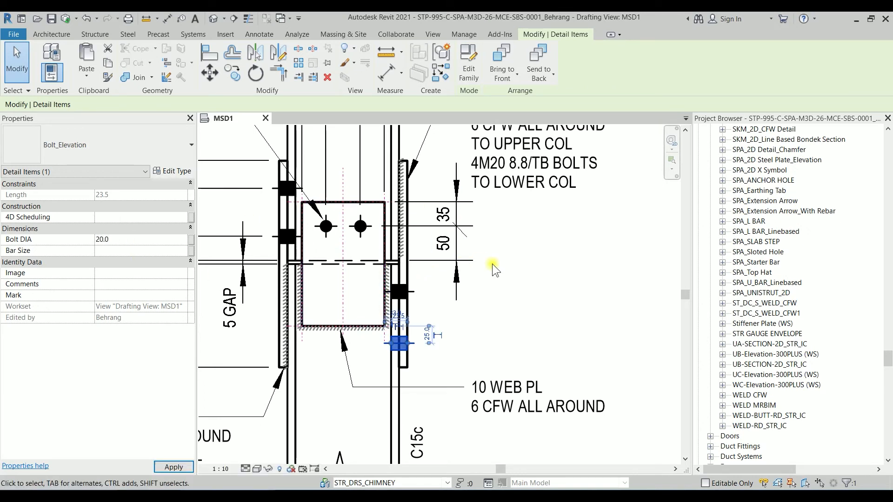
left_click(427, 345)
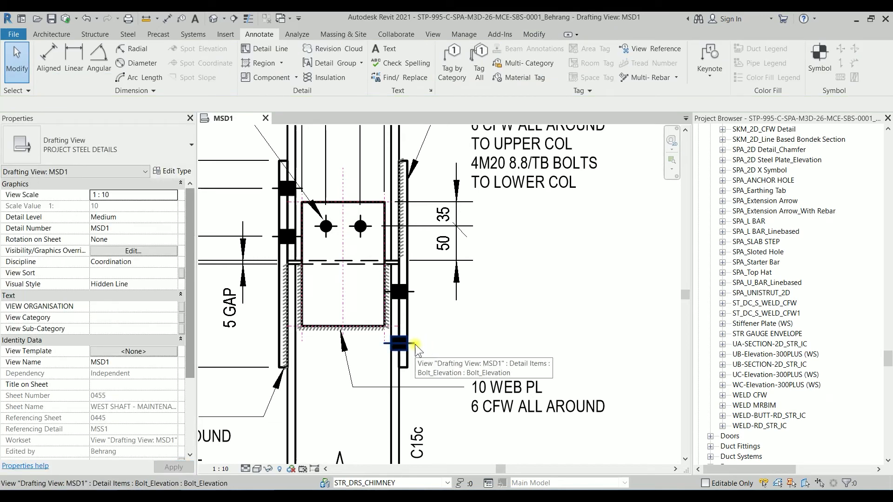
Step: Open the placed bolt's family for editing and change Bolt DIA from an instance to a type parameter
left_click(414, 344)
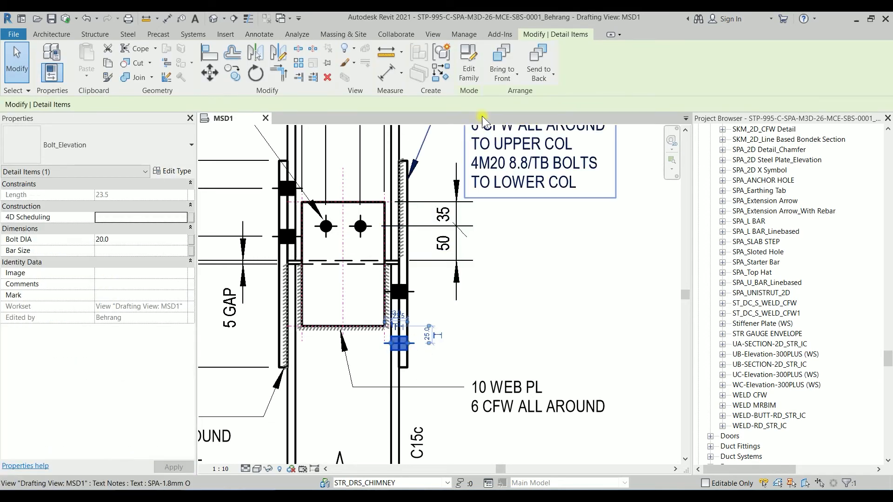
left_click(474, 75)
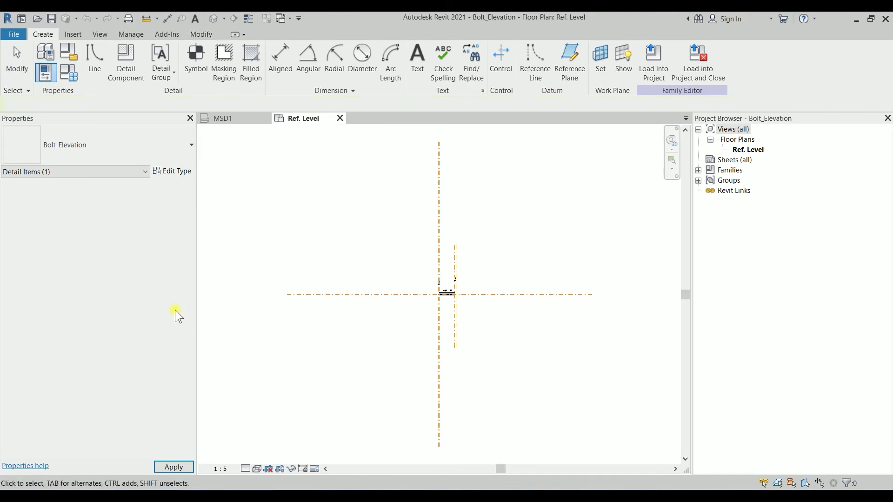
left_click(70, 74)
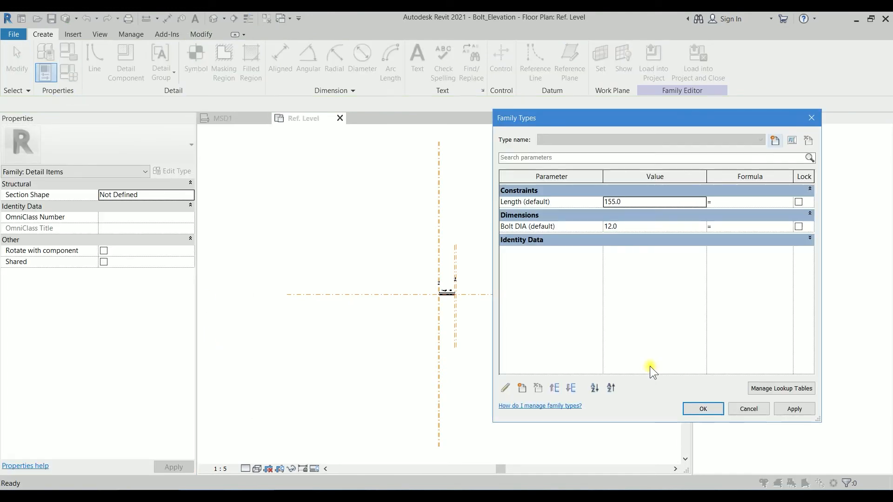
left_click(568, 226)
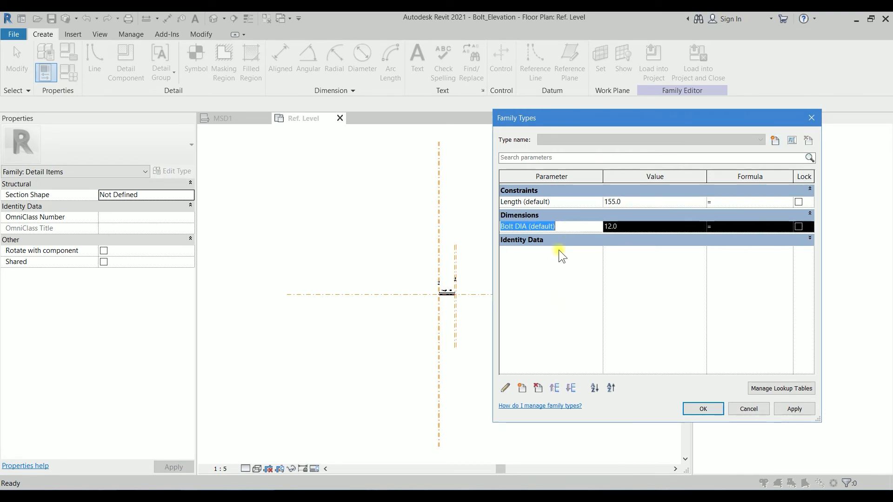
left_click(508, 389)
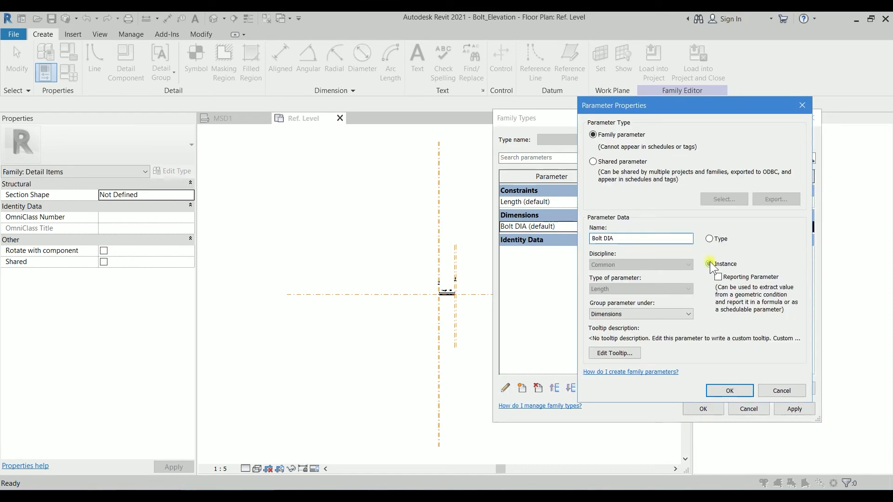
left_click(709, 239)
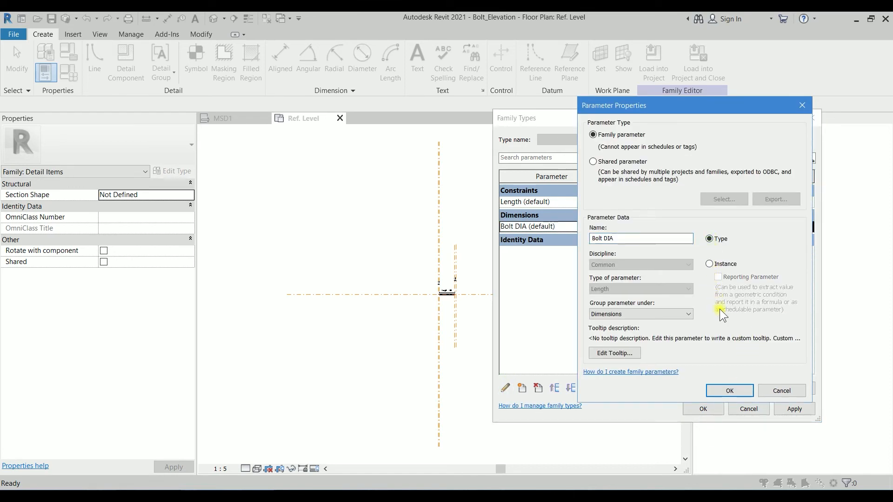
left_click(730, 390)
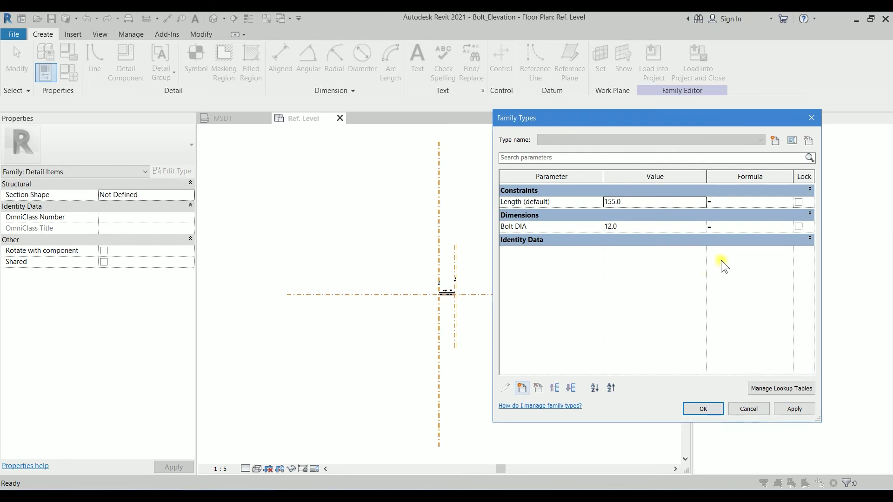
Step: Create a family type named M12 for the bolt family
left_click(775, 140)
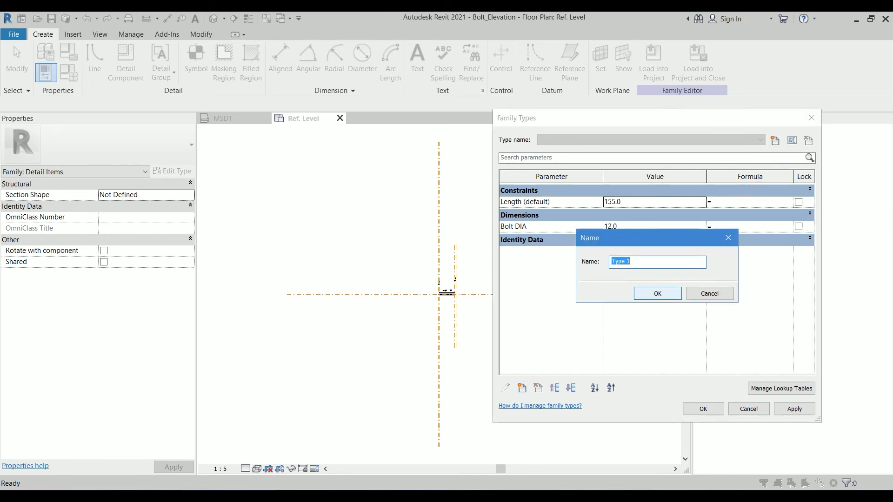
type("m")
key("BackSpace")
type("m1")
key("BackSpace")
key("BackSpace")
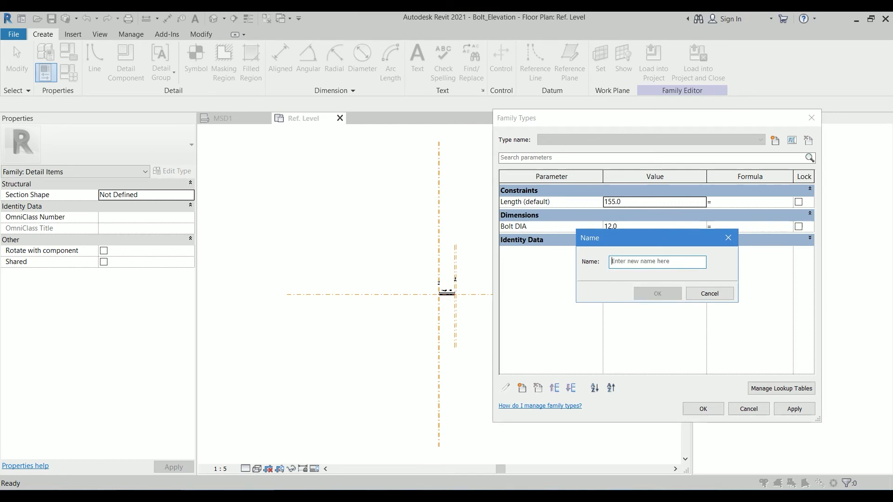
type("M12")
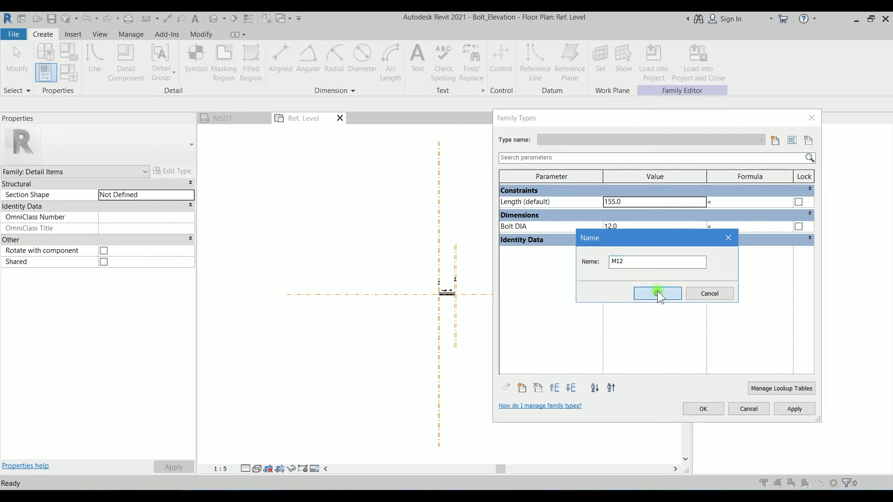
left_click(657, 293)
Step: Add a family type named M16 and set its Bolt DIA to 16
left_click(775, 140)
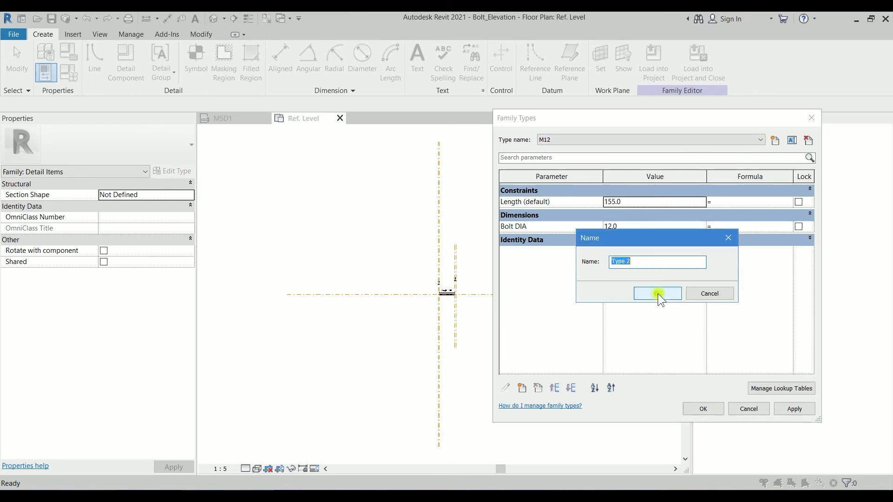
type("M16")
left_click(657, 293)
left_click(624, 226)
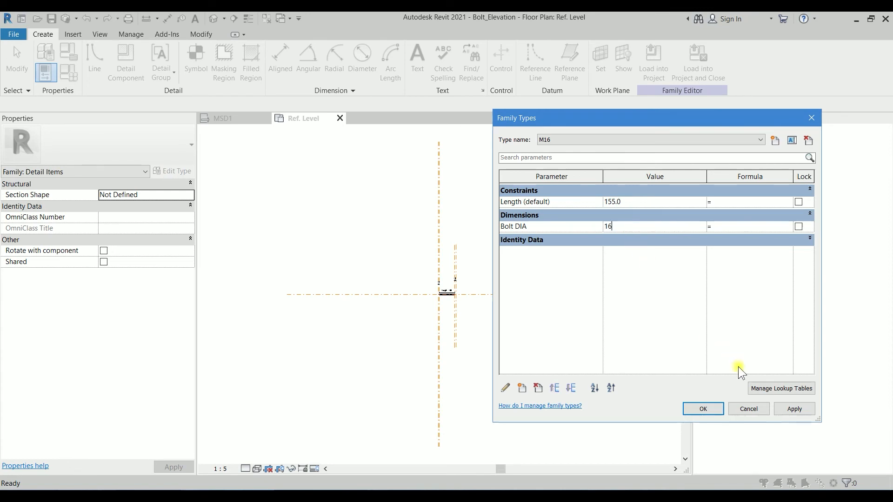
left_click(795, 409)
Step: Add a family type named M20 and set its Bolt DIA to 20
left_click(775, 140)
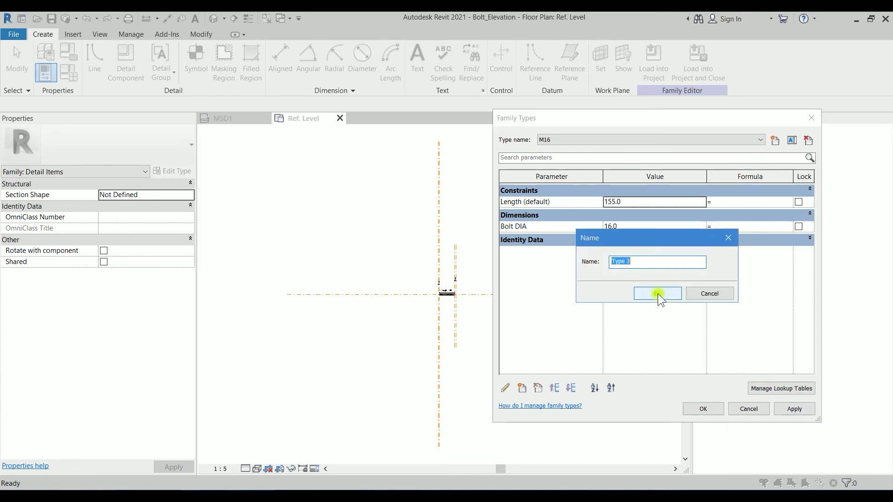
type("M20")
left_click(663, 294)
left_click(637, 227)
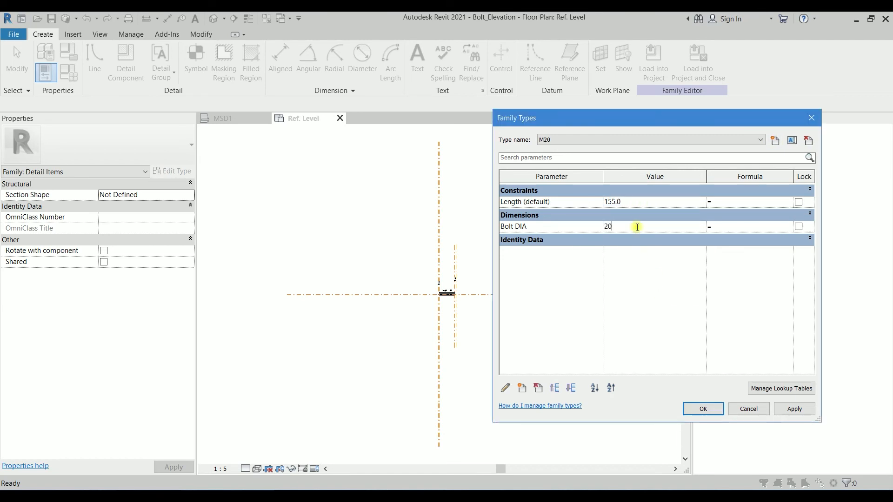
left_click(788, 407)
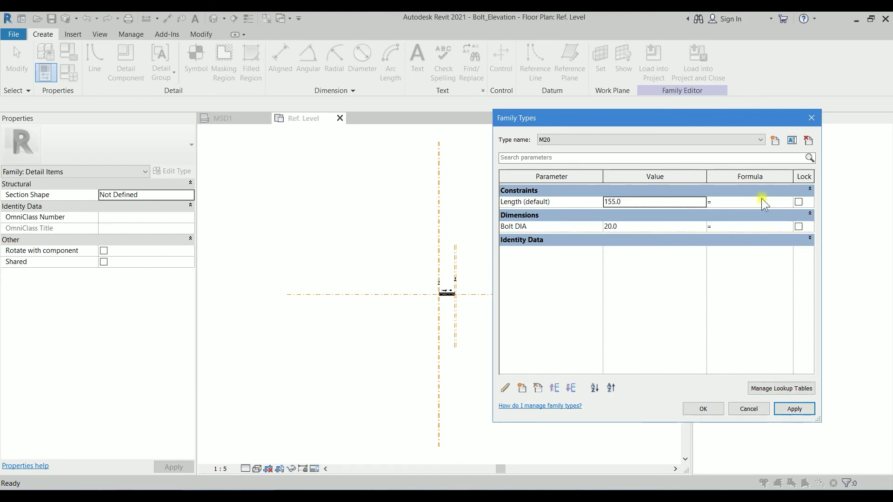
Step: Add a family type named M24 and set its Bolt DIA to 24
left_click(779, 141)
type("M24")
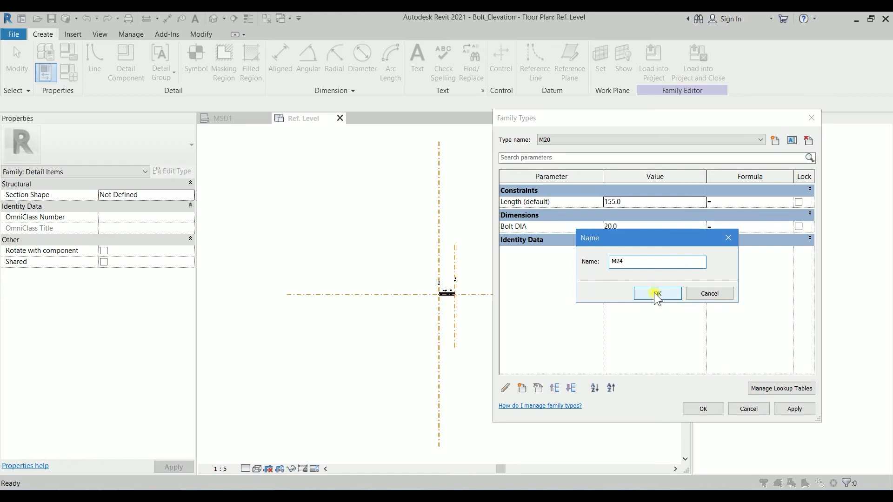
left_click(656, 293)
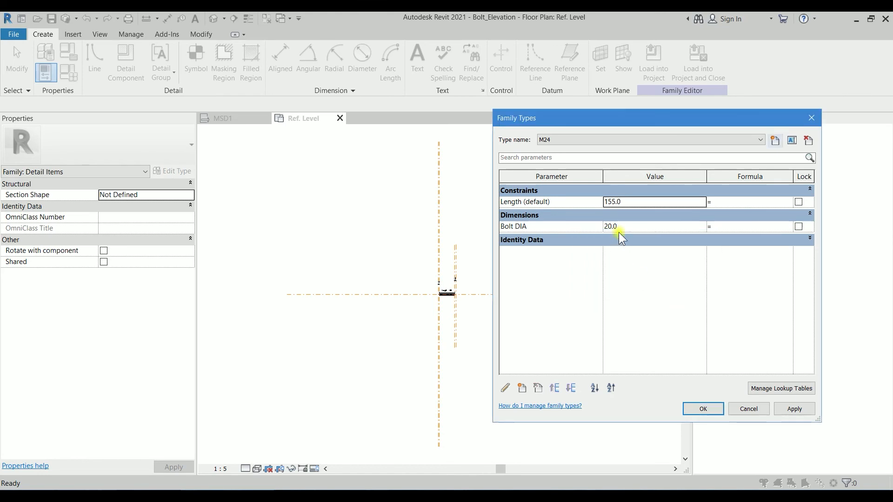
left_click(627, 227)
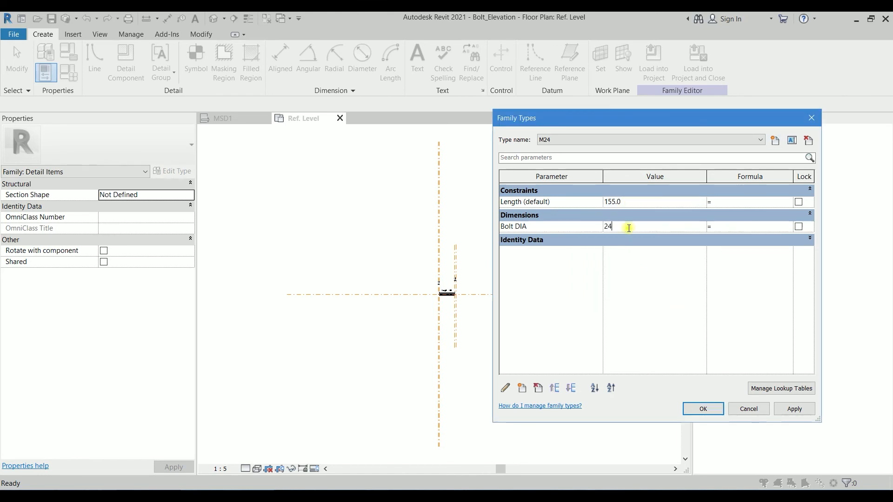
left_click(794, 409)
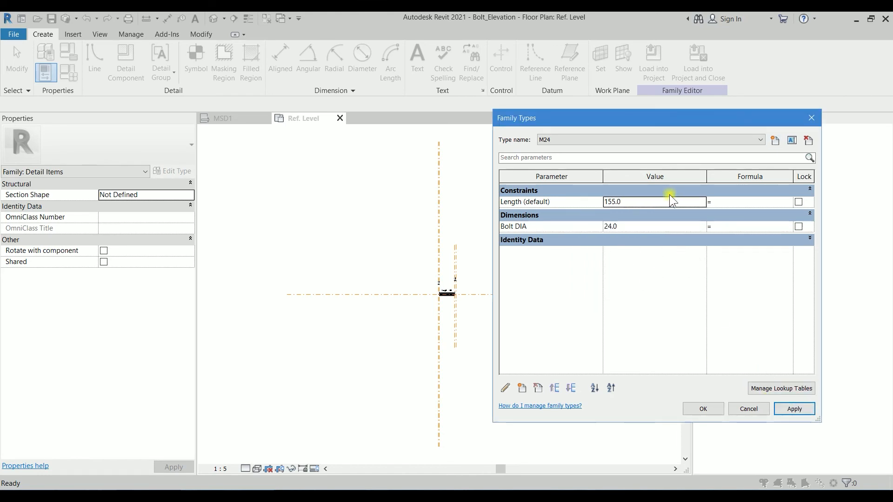
Step: Check the Bolt DIA value of each family type by switching through M12, M16, M20 and M24
left_click(596, 140)
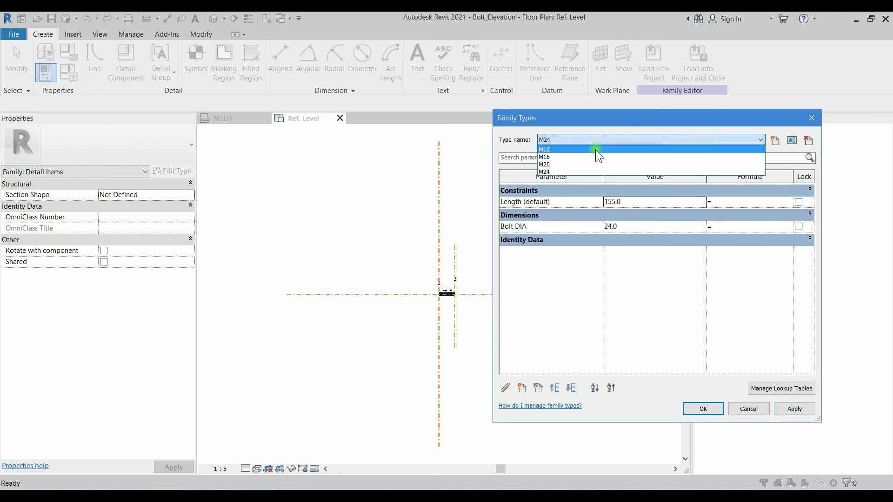
left_click(596, 150)
left_click(560, 140)
left_click(562, 158)
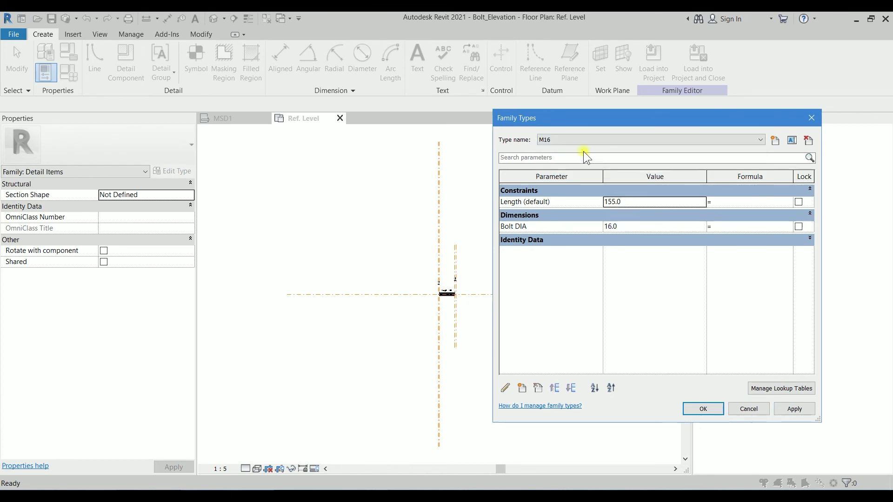
left_click(584, 140)
left_click(587, 164)
left_click(598, 141)
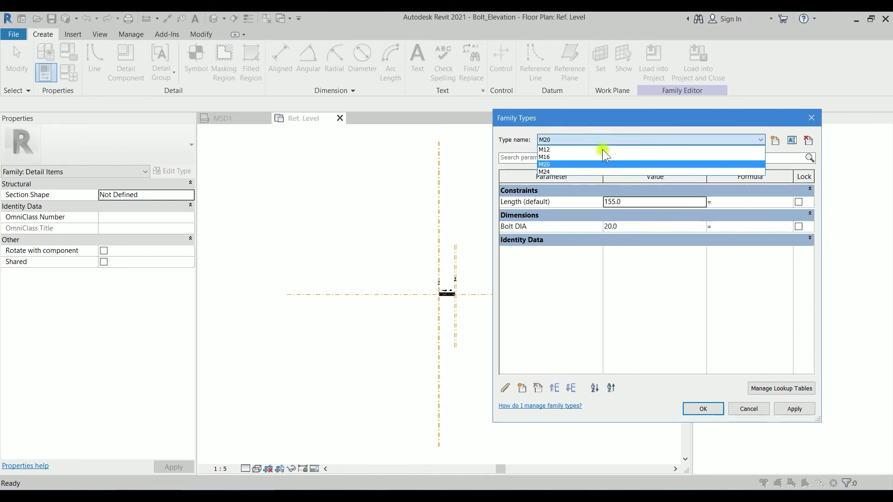
left_click(597, 172)
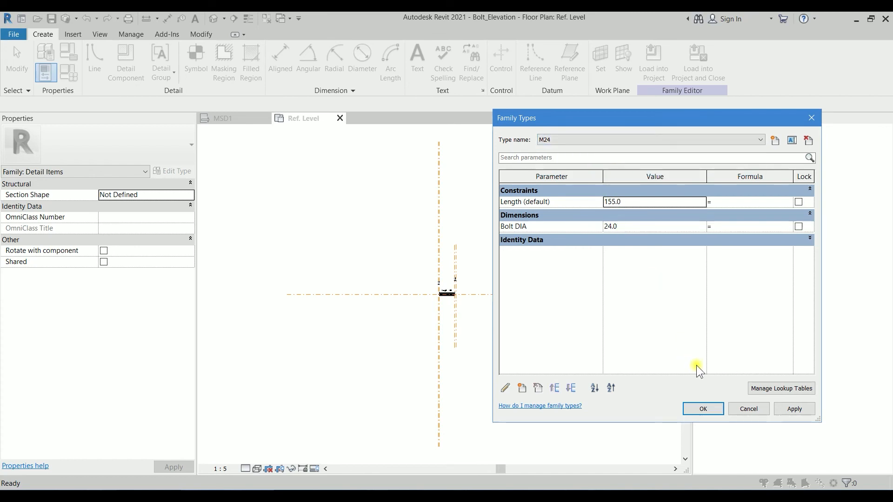
Step: Accept the family types, then load Bolt_Elevation into the project and close it, overwriting the existing version without its parameter values
left_click(705, 410)
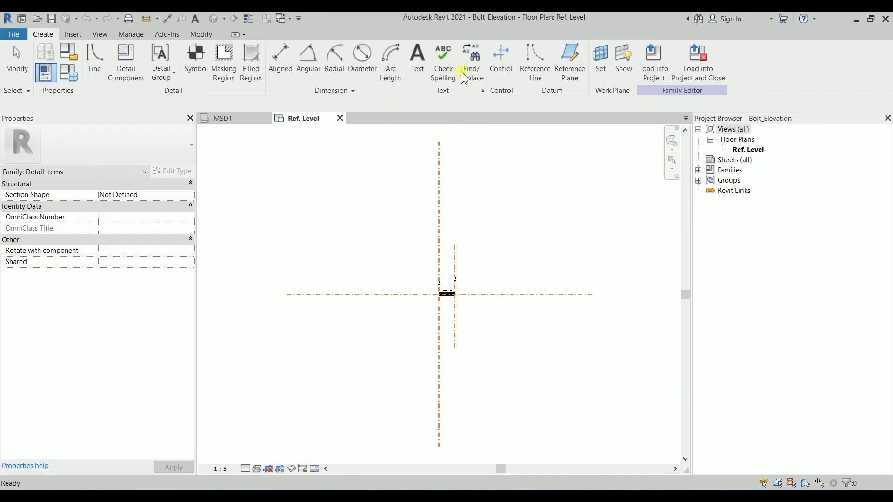
left_click(707, 67)
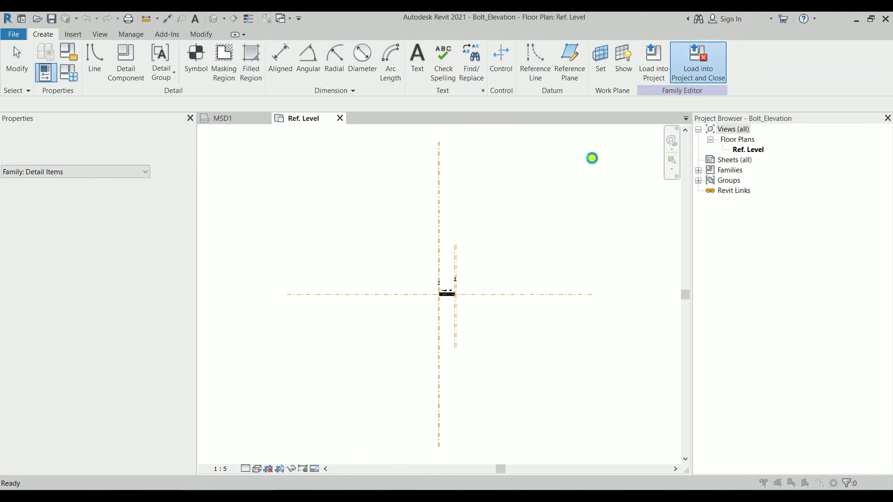
left_click(430, 265)
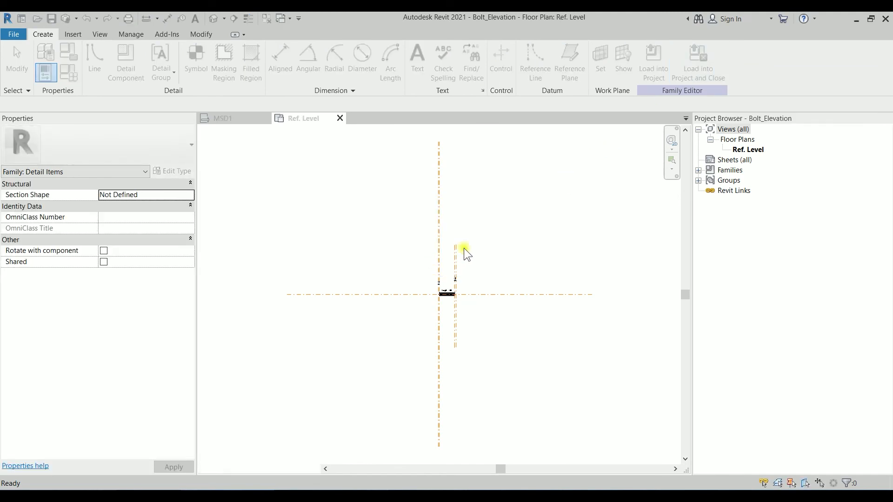
left_click(430, 264)
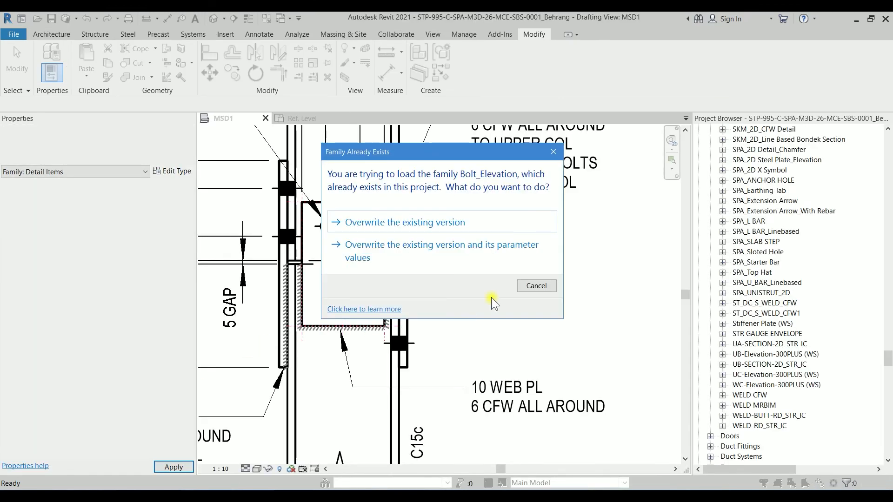
left_click(490, 219)
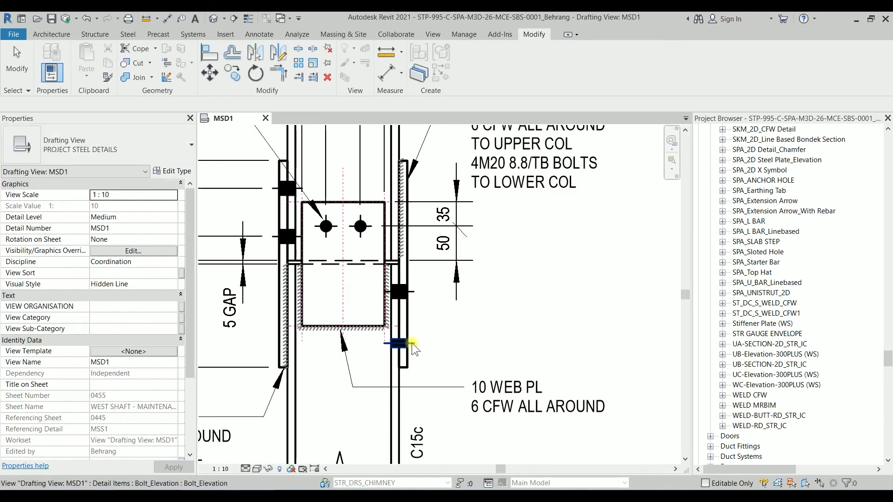
Step: Switch the lower bolt on the right-hand flange plate to Bolt_Elevation type M16, and finally to M24
left_click(411, 342)
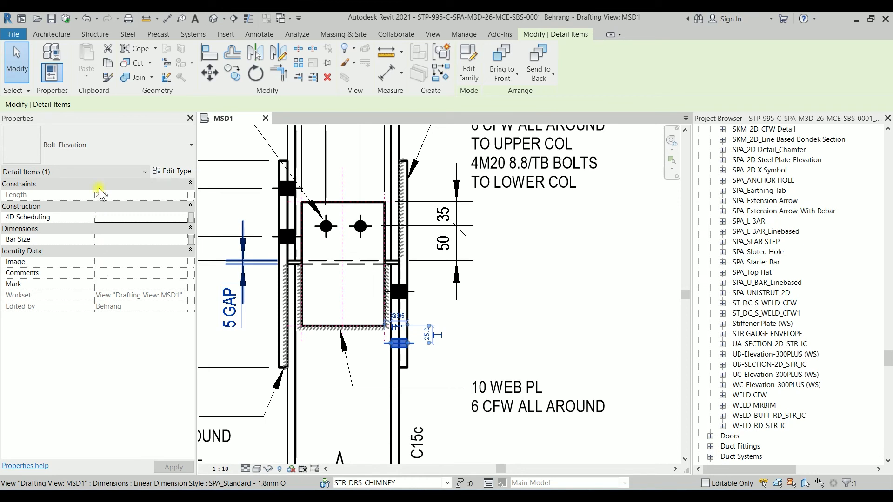
left_click(113, 146)
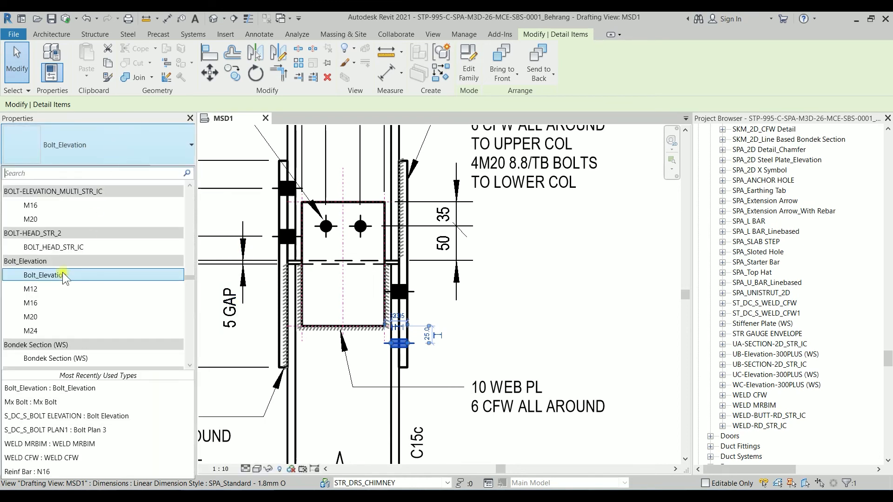
left_click(37, 304)
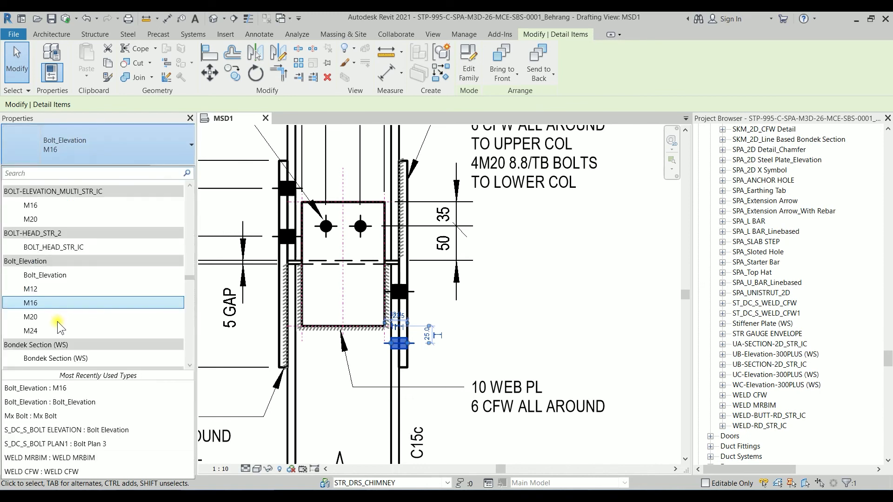
left_click(32, 331)
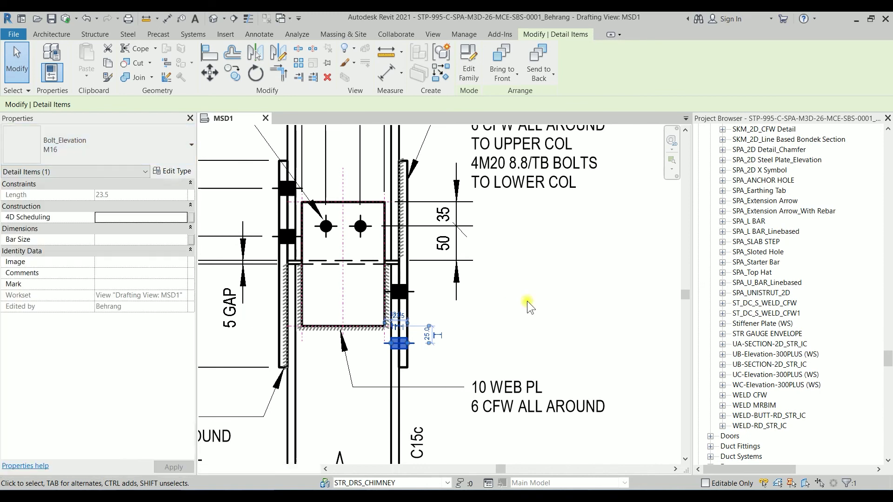
left_click(527, 300)
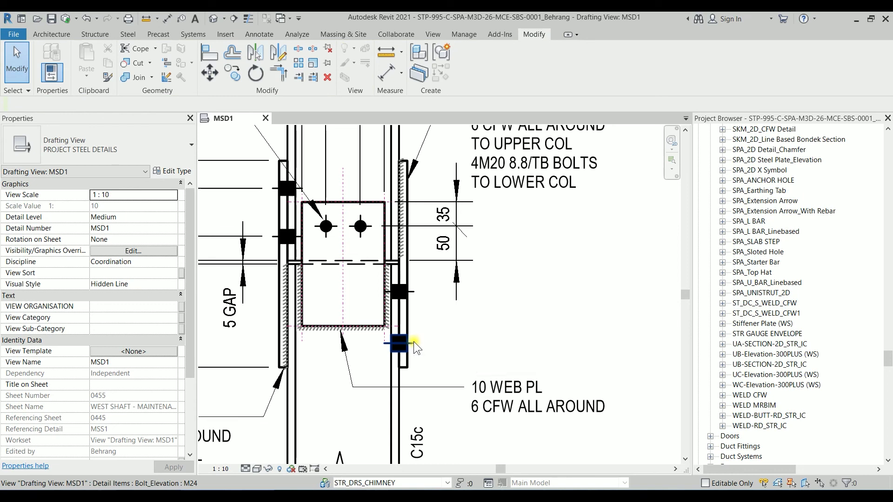
Step: Duplicate the lower right bolt's M24 type as M10 and set its Bolt DIA to 10
left_click(413, 343)
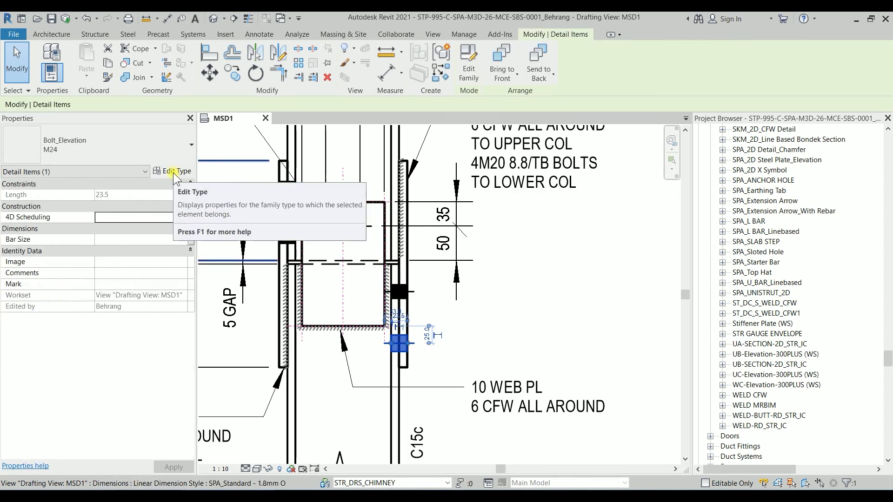
left_click(174, 173)
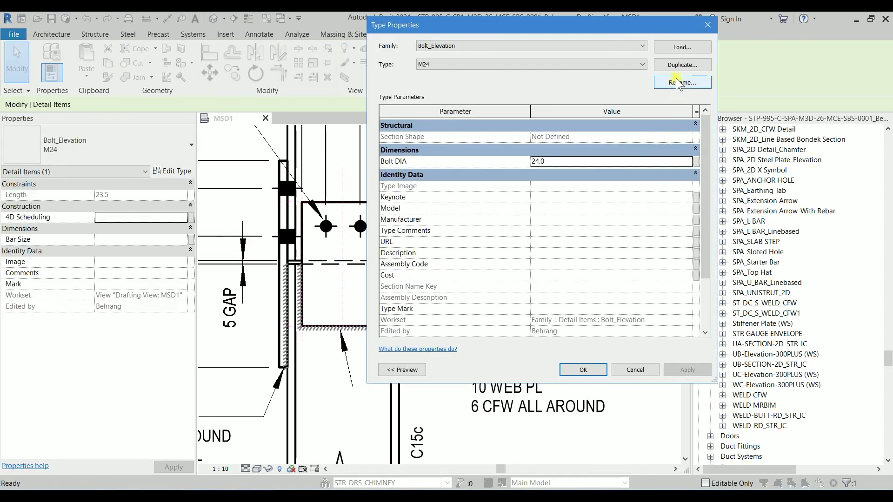
left_click_drag(614, 27, 716, 57)
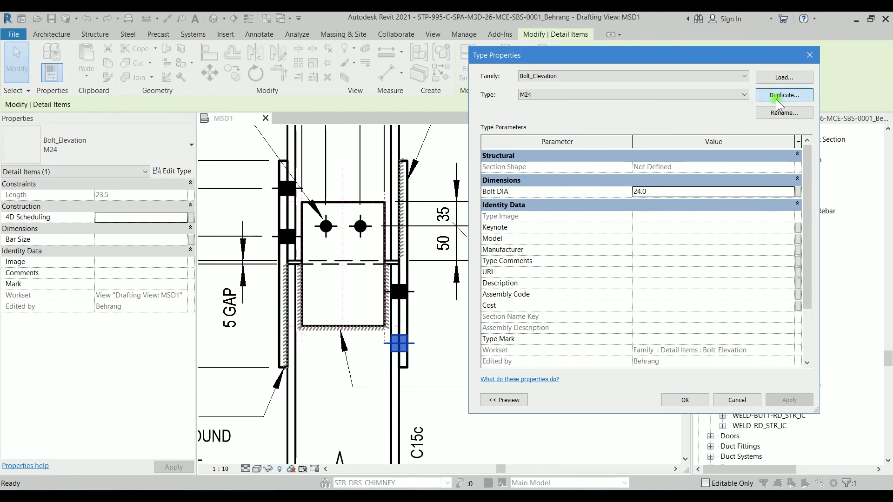
left_click(784, 95)
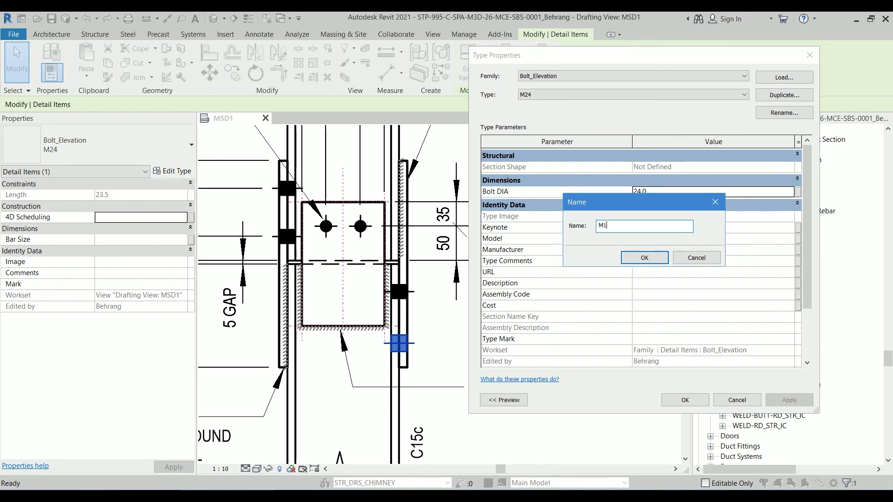
left_click(644, 258)
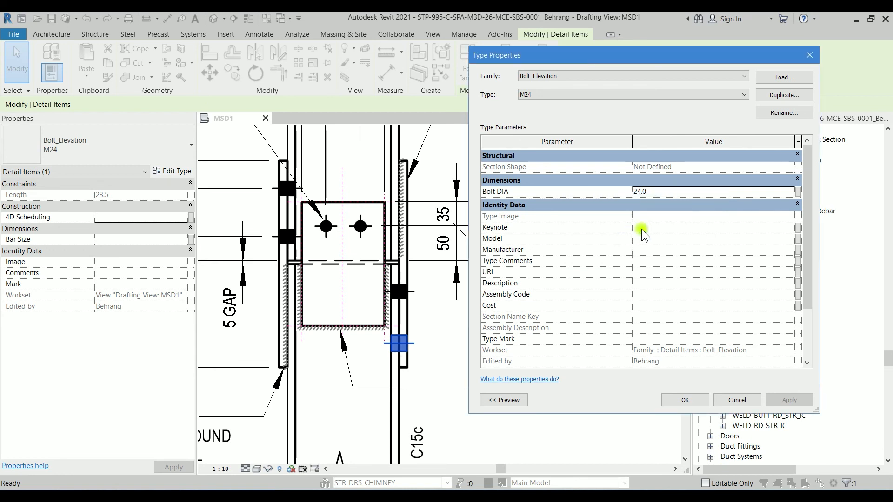
left_click(653, 192)
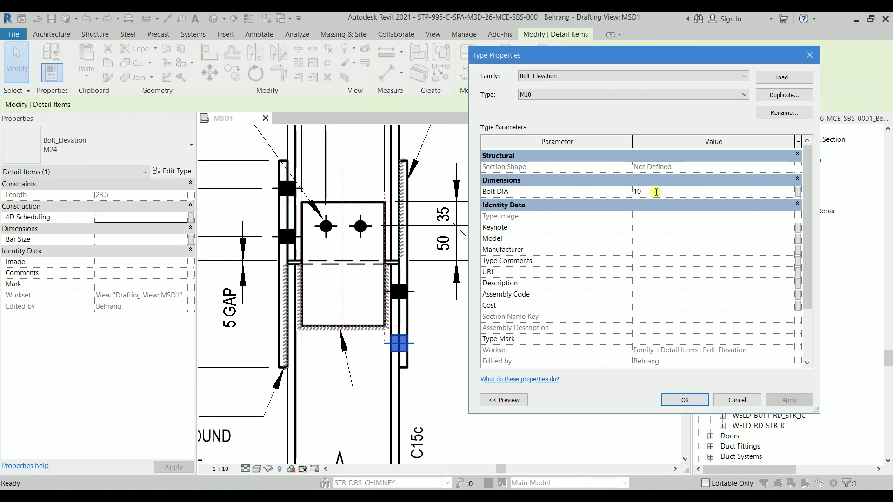
left_click(684, 399)
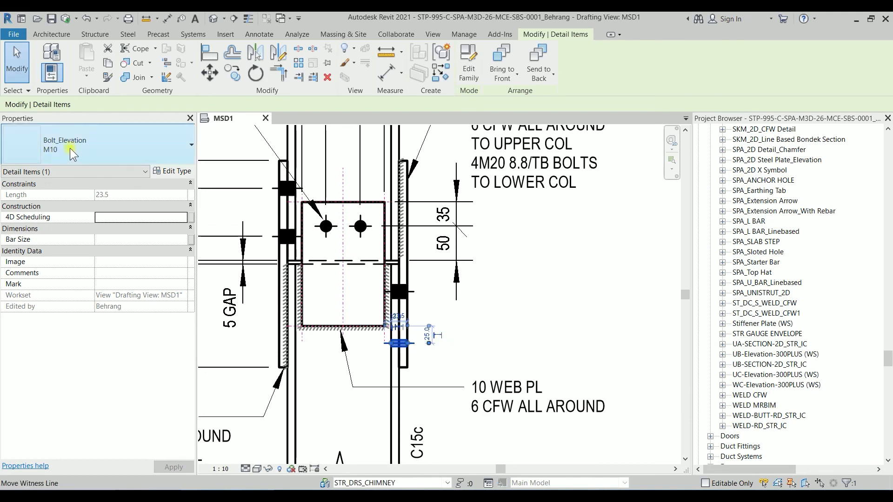
left_click(540, 270)
scroll(541, 271, "down", 1)
scroll(541, 270, "down", 1)
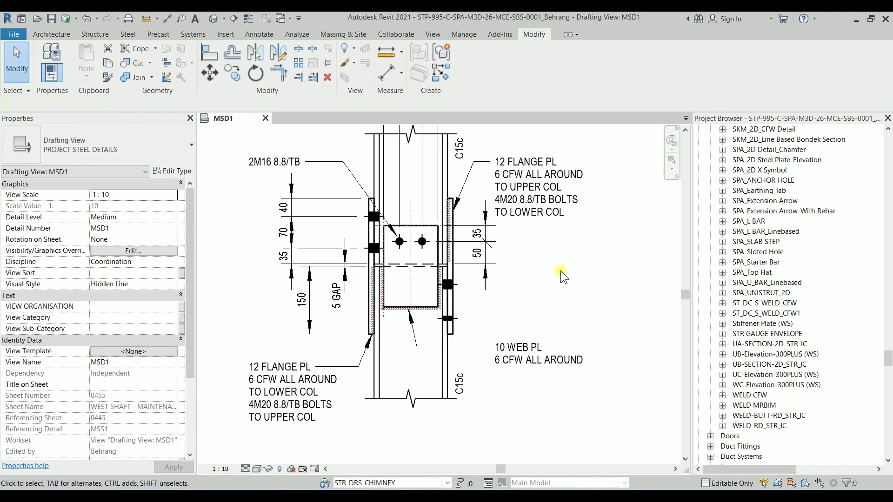
middle_click_drag(571, 270, 585, 283)
scroll(582, 288, "down", 4)
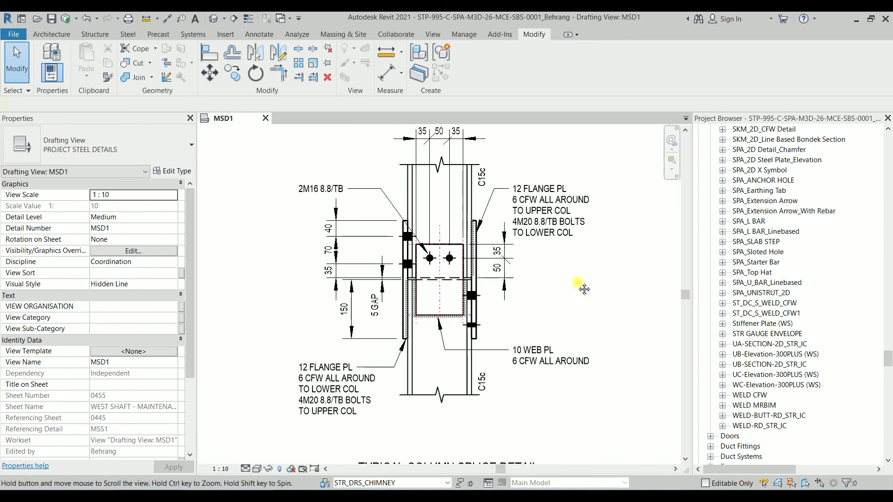